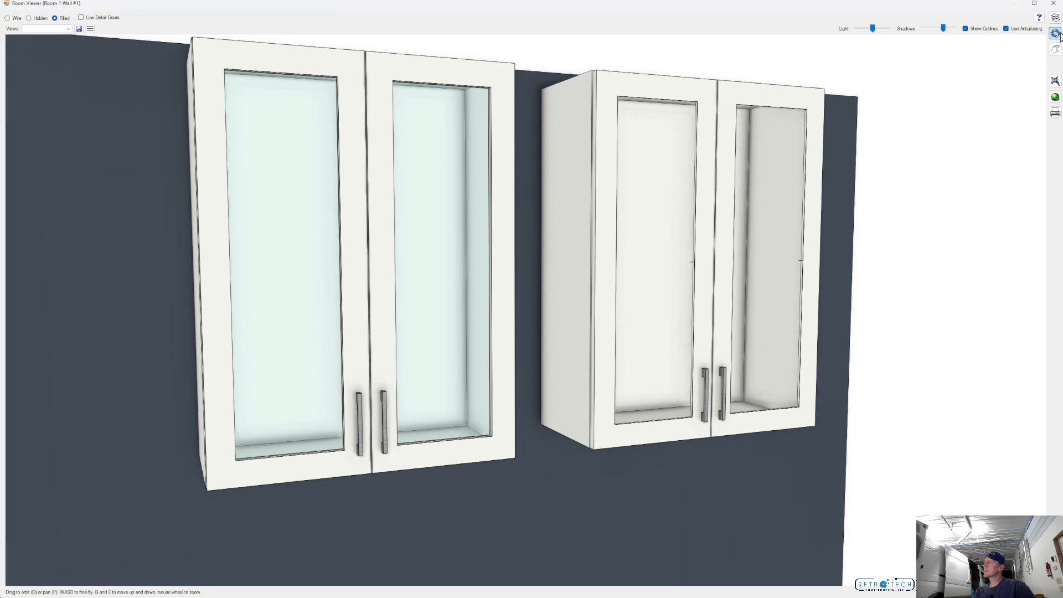
Step: Examine the glass door edge profiles and both wall cabinets up close in the 3D room view, and close it
{"action": "left_click_drag", "start_coordinate": [839, 246], "coordinate": [554, 263]}
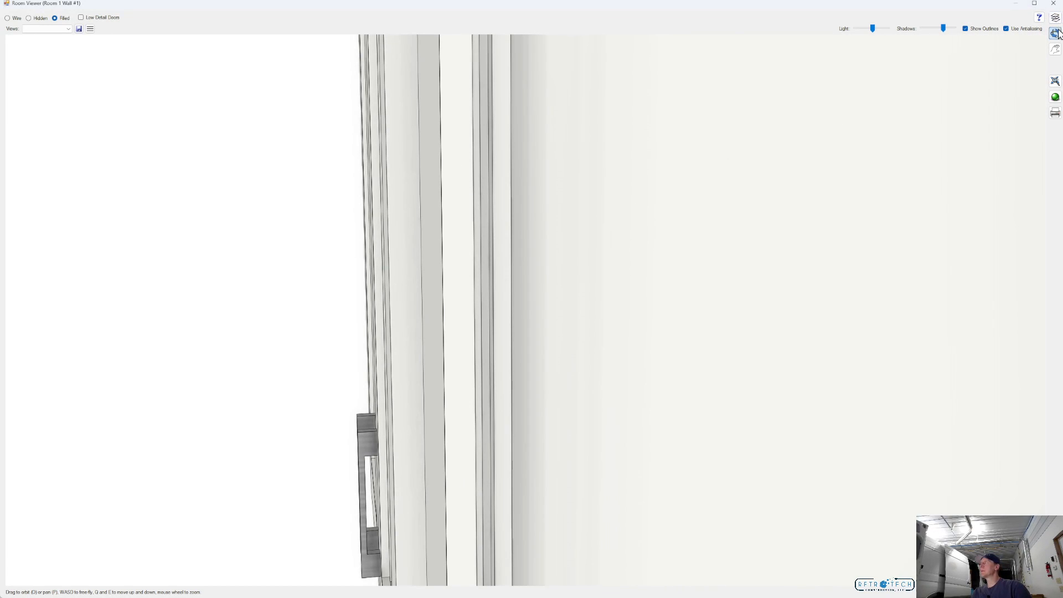
{"action": "scroll", "coordinate": [667, 248], "scroll_direction": "up", "scroll_amount": 3}
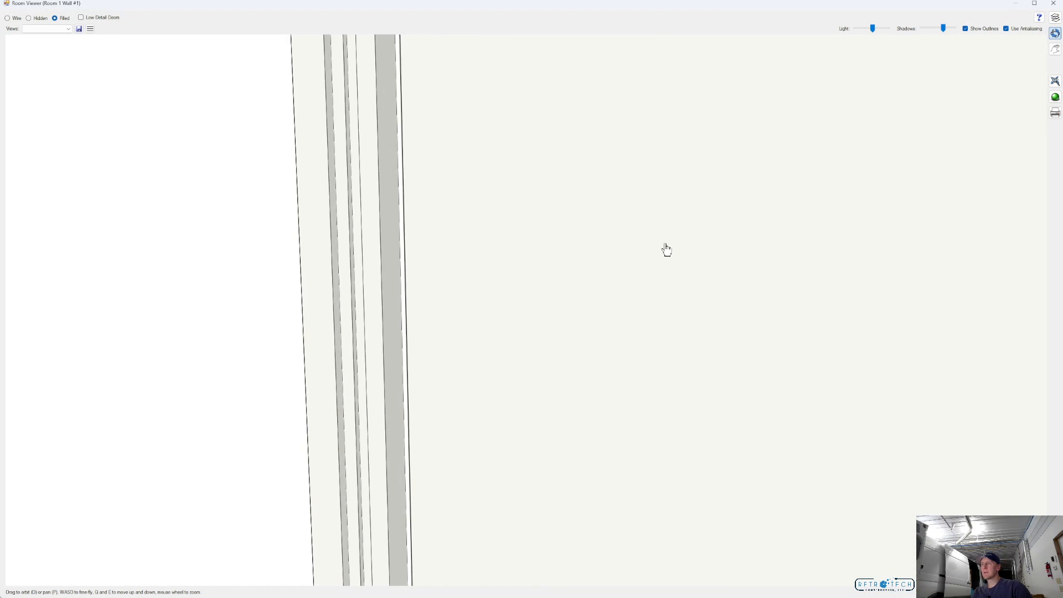
{"action": "scroll", "coordinate": [403, 339], "scroll_direction": "up", "scroll_amount": 2}
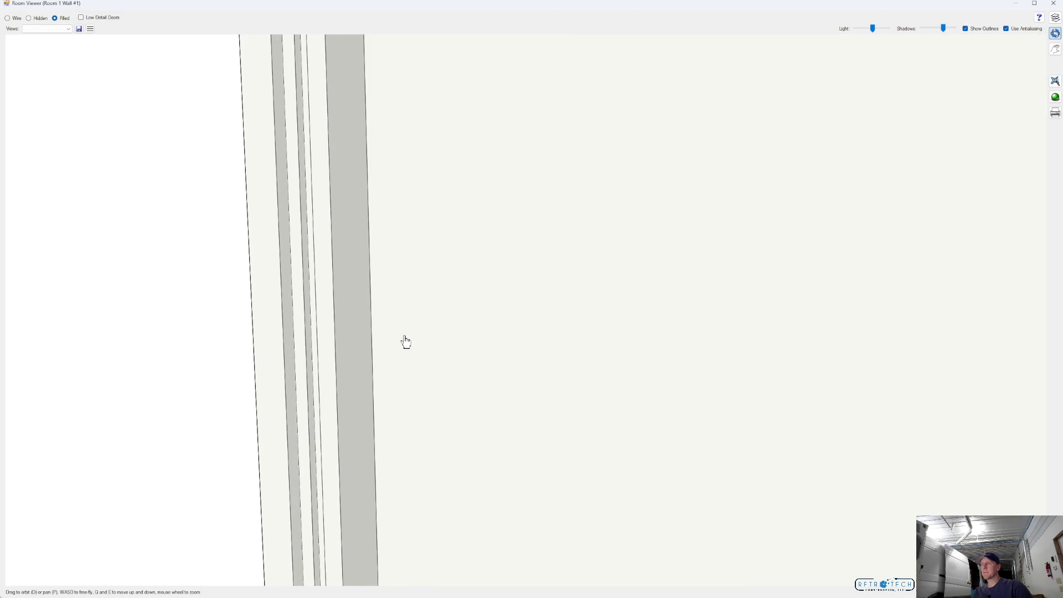
{"action": "scroll", "coordinate": [403, 340], "scroll_direction": "down", "scroll_amount": 3}
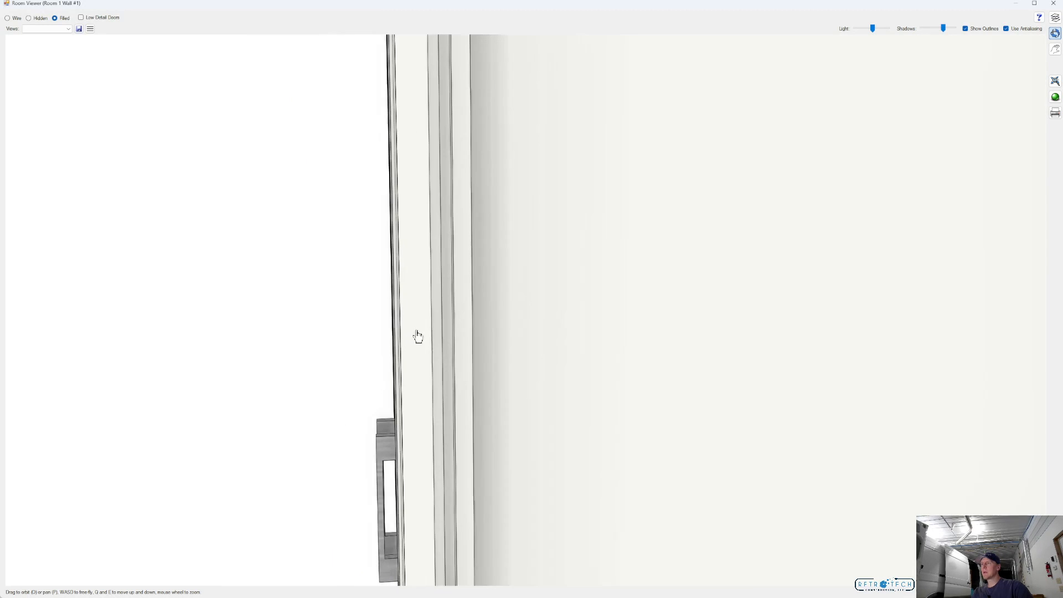
{"action": "scroll", "coordinate": [445, 328], "scroll_direction": "up", "scroll_amount": 3}
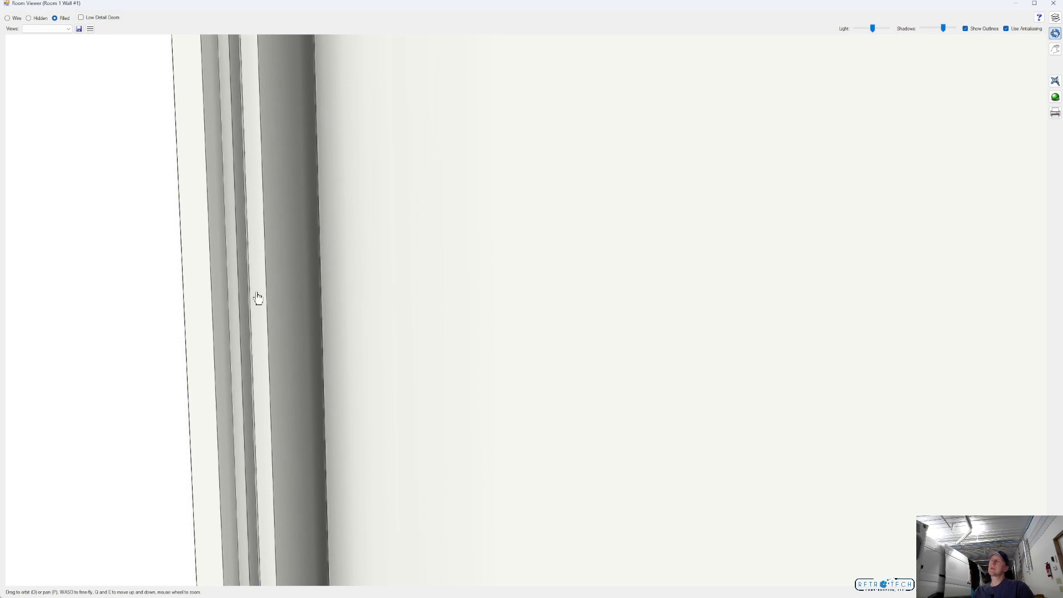
{"action": "scroll", "coordinate": [256, 295], "scroll_direction": "down", "scroll_amount": 2}
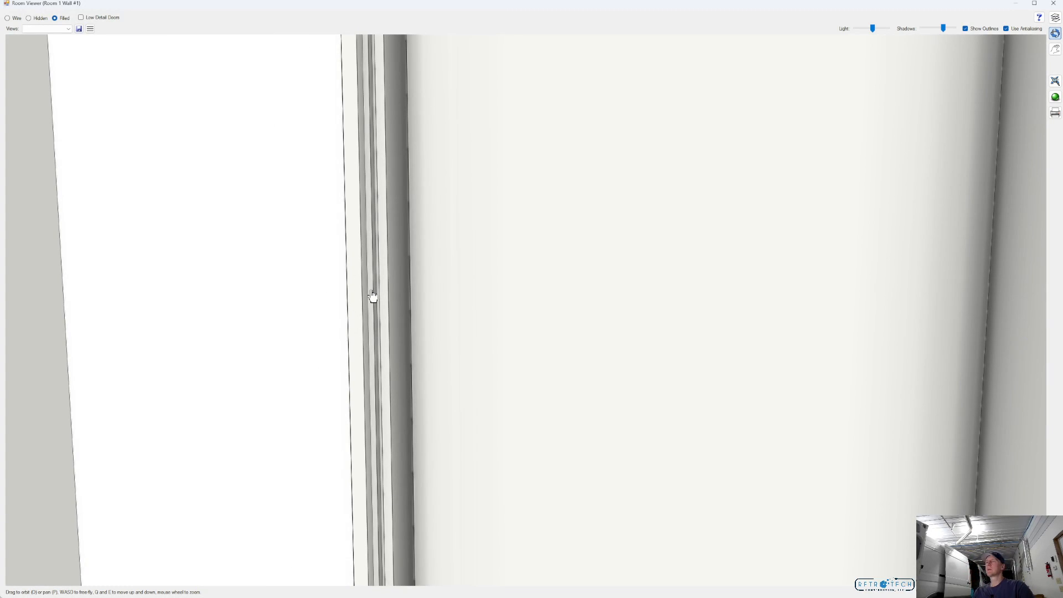
{"action": "scroll", "coordinate": [371, 295], "scroll_direction": "down", "scroll_amount": 2}
{"action": "scroll", "coordinate": [371, 289], "scroll_direction": "down", "scroll_amount": 3}
{"action": "left_click_drag", "start_coordinate": [371, 289], "coordinate": [437, 283]}
{"action": "scroll", "coordinate": [416, 286], "scroll_direction": "down", "scroll_amount": 5}
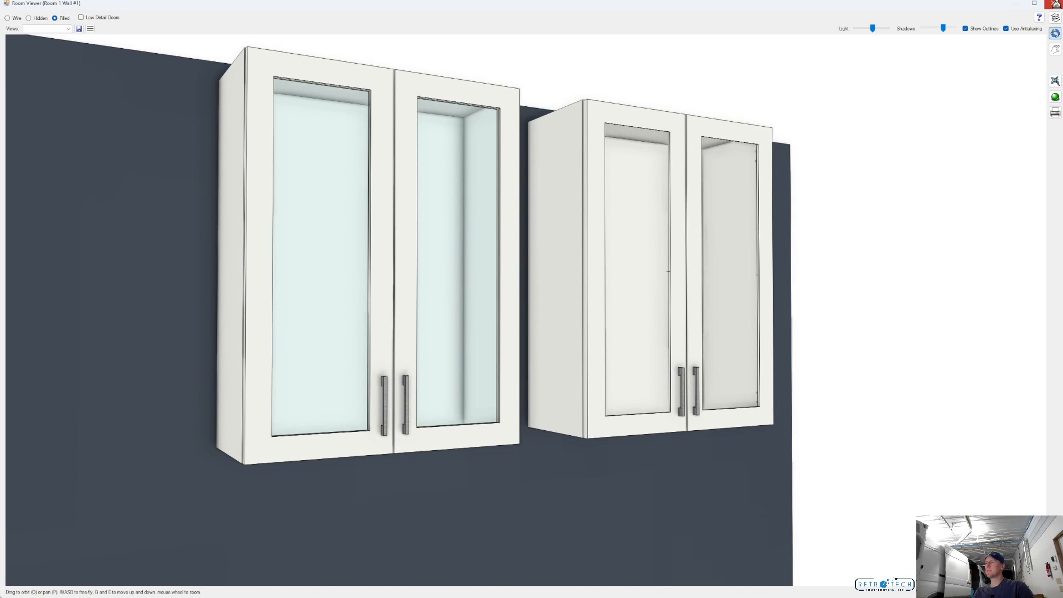
{"action": "left_click", "coordinate": [1056, 6]}
Step: Examine the glass doors of cabinet R1C1 from behind in the 3D product view with High Detail enabled
{"action": "double_click", "coordinate": [461, 277]}
{"action": "scroll", "coordinate": [378, 254], "scroll_direction": "up", "scroll_amount": 5}
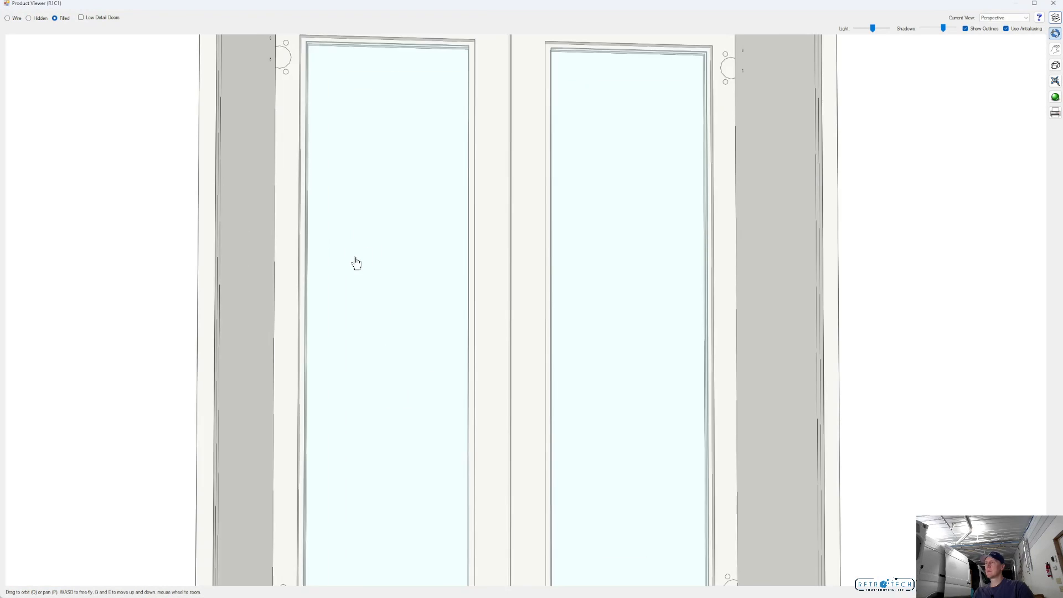
{"action": "mouse_move", "coordinate": [446, 261]}
{"action": "left_mouse_down"}
{"action": "mouse_move", "coordinate": [447, 220]}
{"action": "mouse_move", "coordinate": [470, 174]}
{"action": "left_mouse_up"}
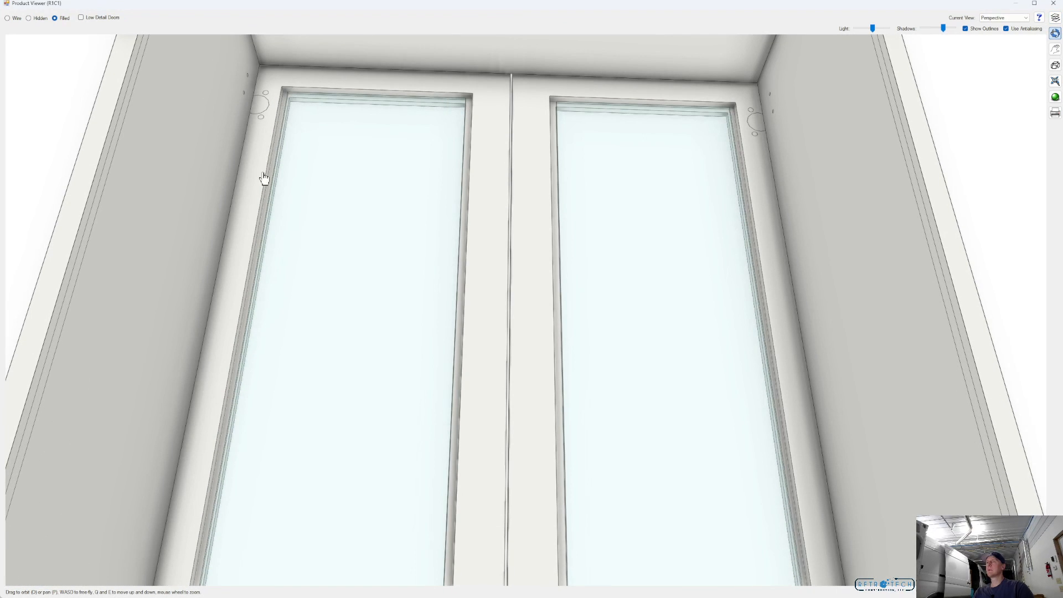
{"action": "left_click", "coordinate": [1055, 17]}
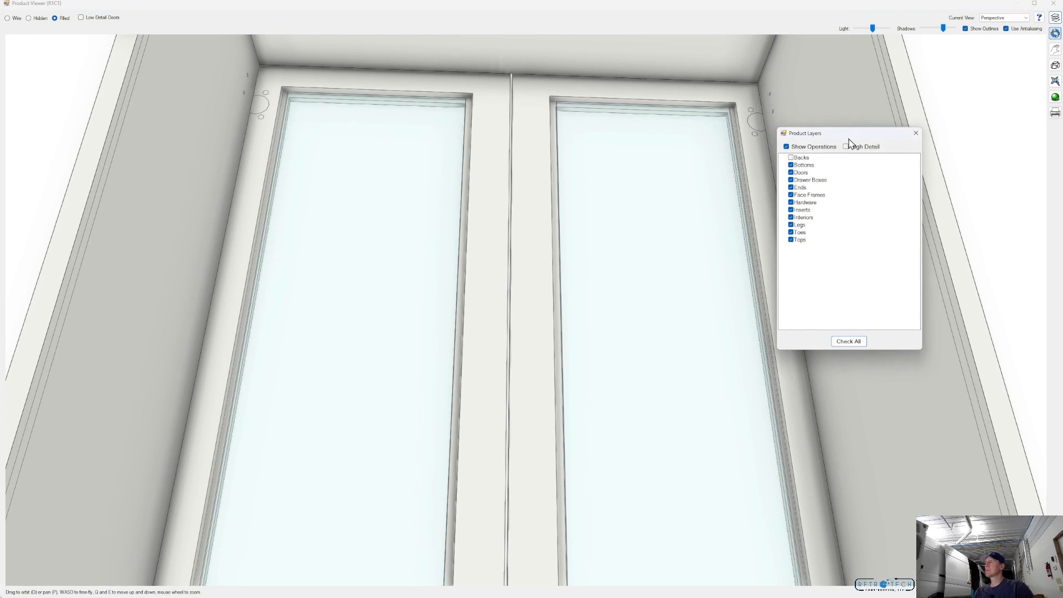
{"action": "left_click", "coordinate": [845, 146]}
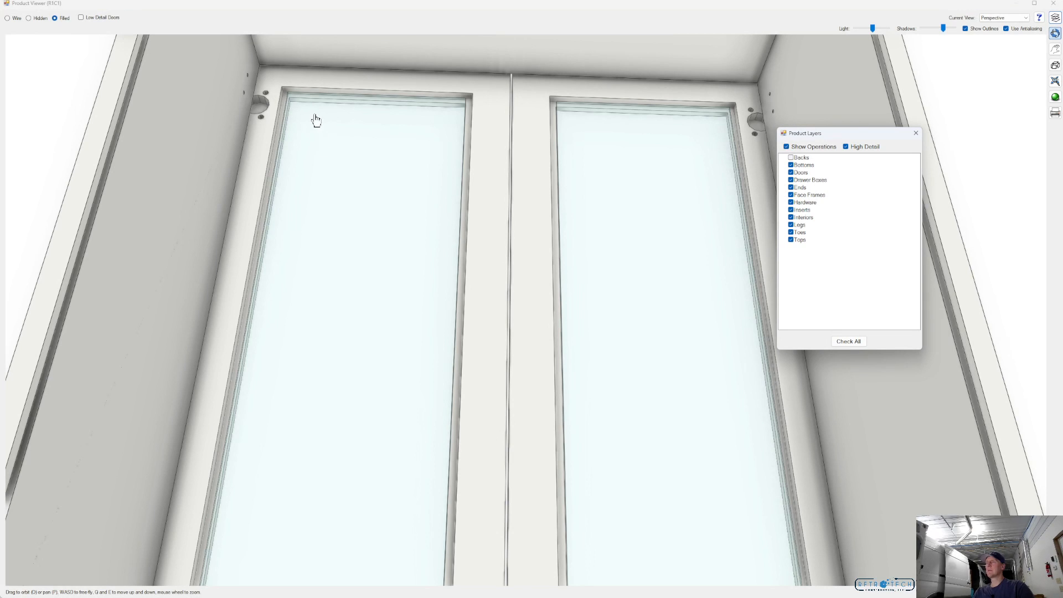
{"action": "mouse_move", "coordinate": [350, 185]}
{"action": "left_mouse_down"}
{"action": "mouse_move", "coordinate": [276, 194]}
{"action": "mouse_move", "coordinate": [316, 187]}
{"action": "mouse_move", "coordinate": [352, 200]}
{"action": "left_mouse_up"}
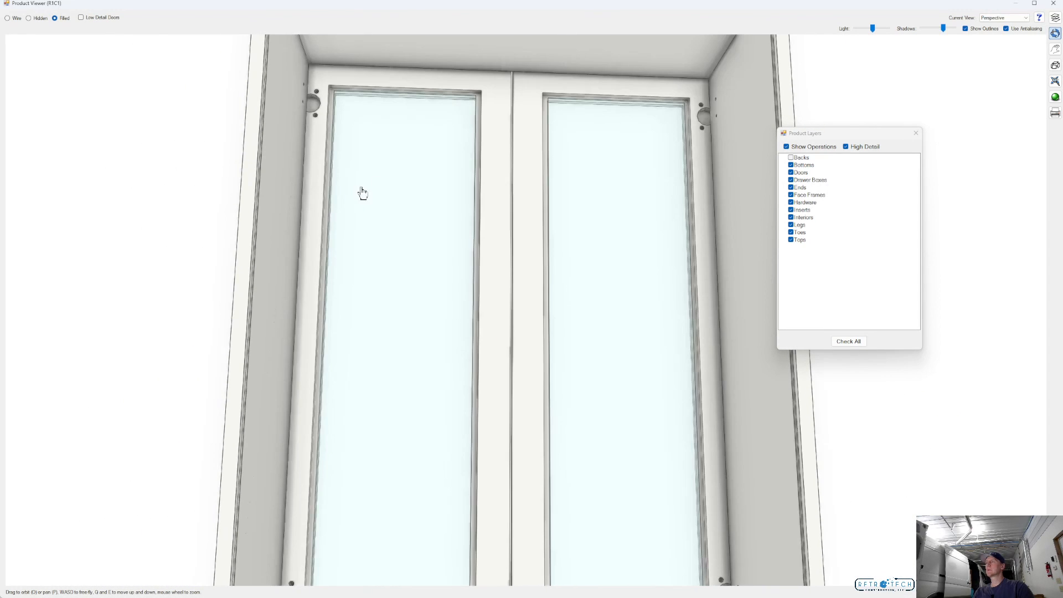
{"action": "left_click", "coordinate": [915, 133]}
{"action": "left_click", "coordinate": [1054, 4]}
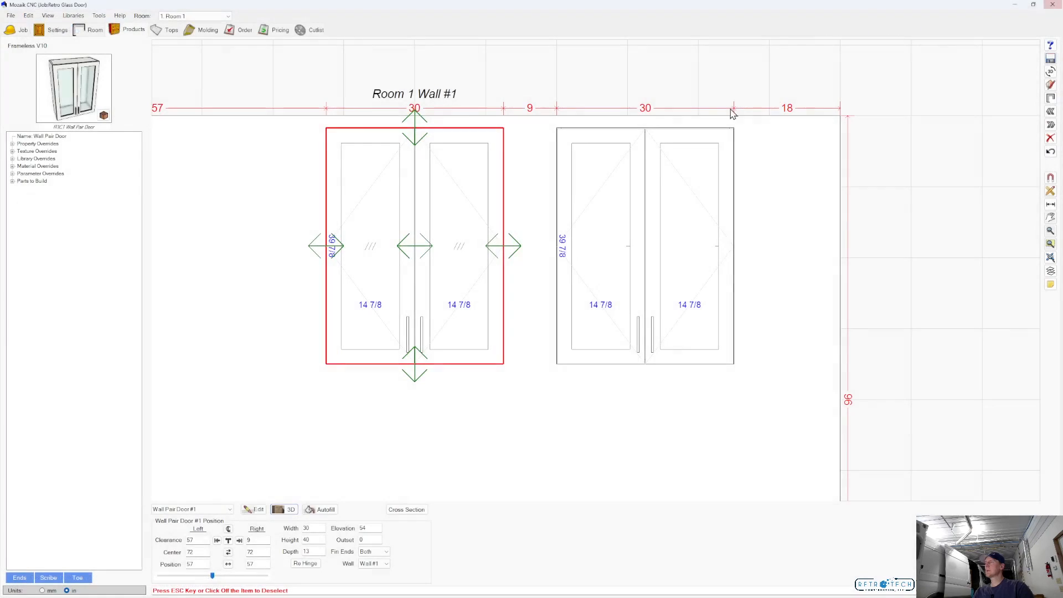
Step: Unlock the door style override on the door pair of wall cabinet R1C1 and save the product
{"action": "double_click", "coordinate": [429, 312]}
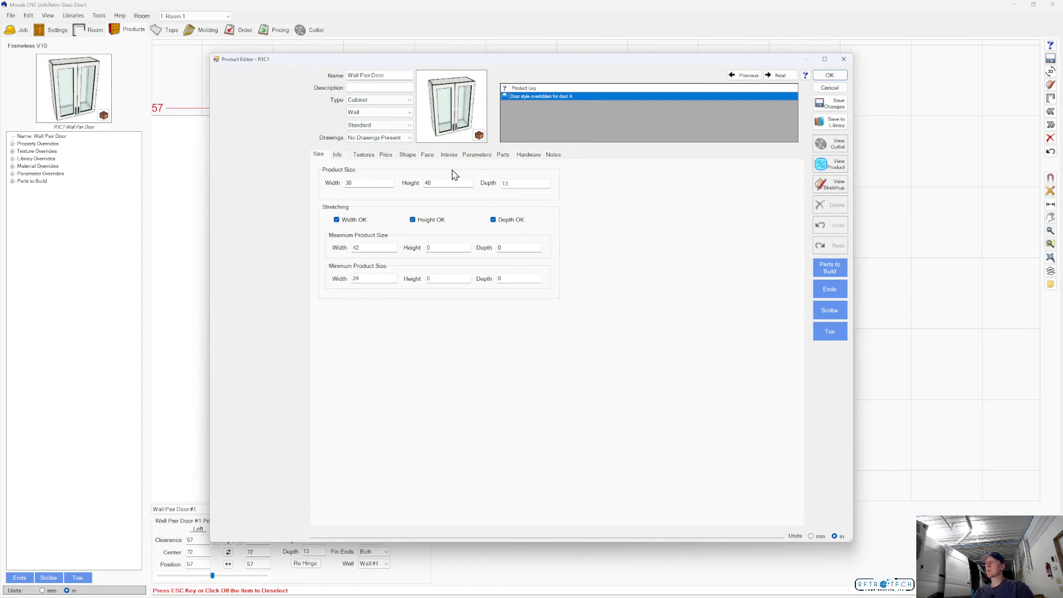
{"action": "left_click", "coordinate": [427, 155]}
{"action": "left_click", "coordinate": [510, 280]}
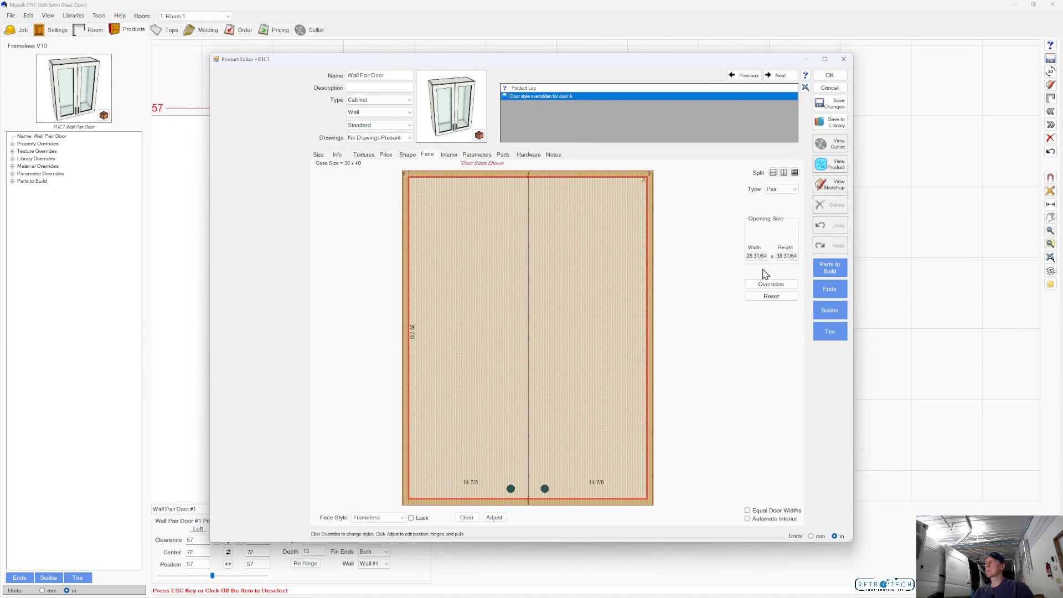
{"action": "left_click", "coordinate": [774, 284]}
{"action": "left_click", "coordinate": [446, 246]}
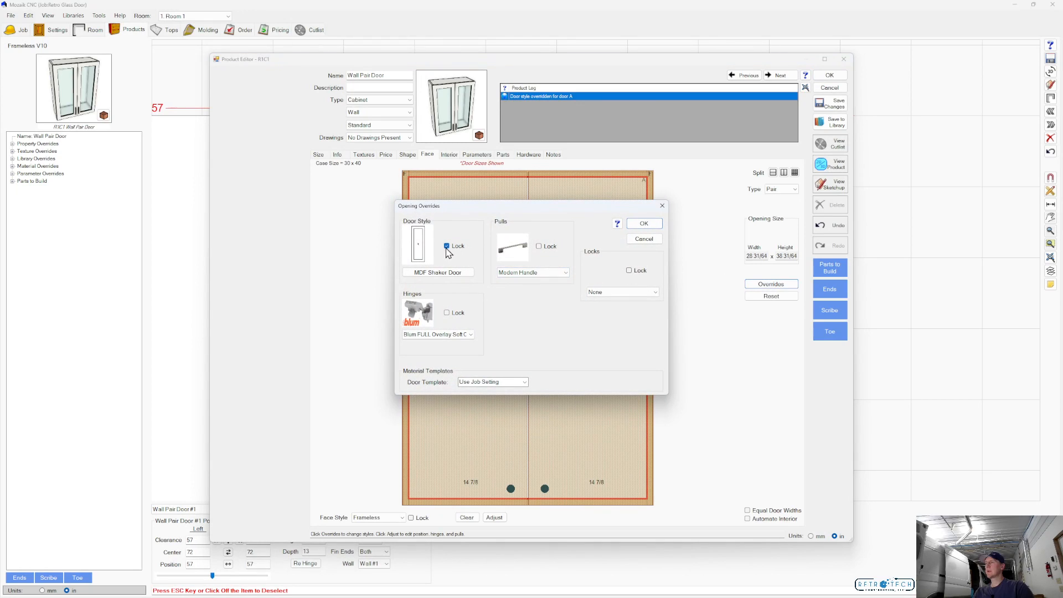
{"action": "left_click", "coordinate": [447, 247]}
{"action": "left_click", "coordinate": [637, 224]}
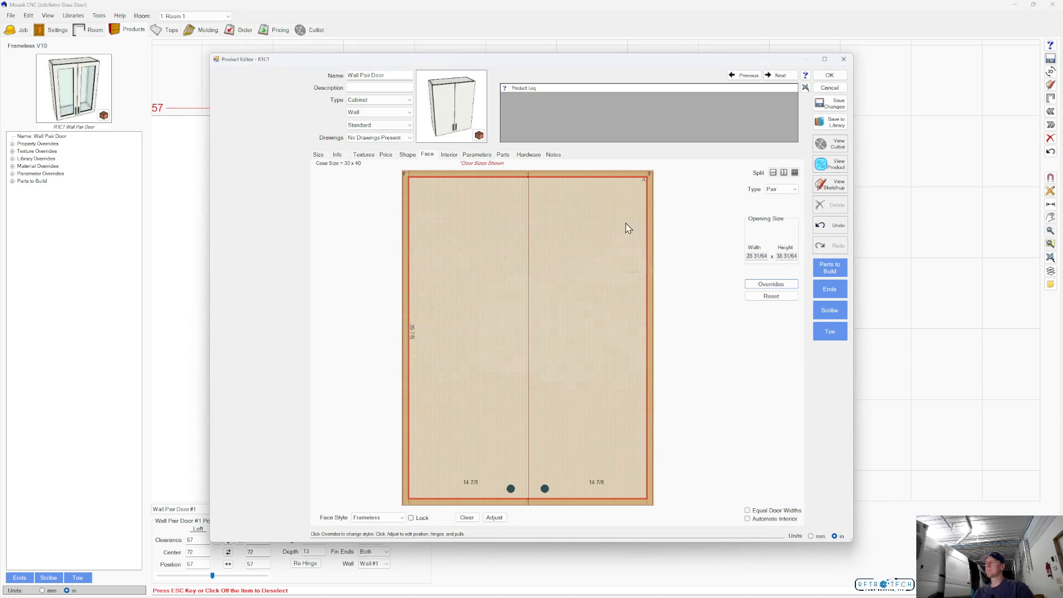
{"action": "left_click", "coordinate": [829, 75]}
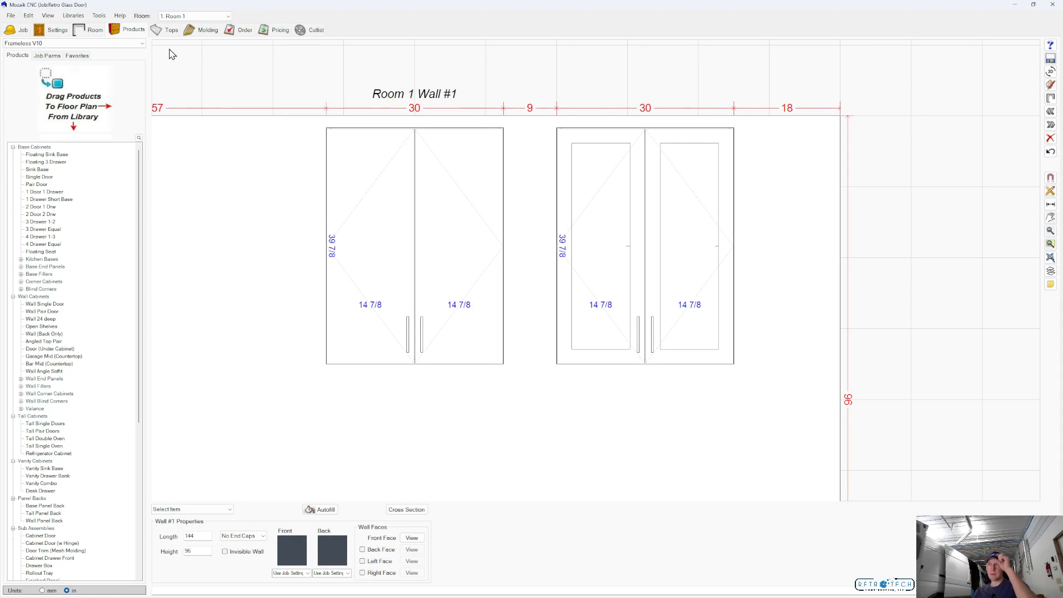
Step: Add a new routed door named "MDF Shaker Glass Test" to the RetroTech Doors library
{"action": "left_click", "coordinate": [73, 16]}
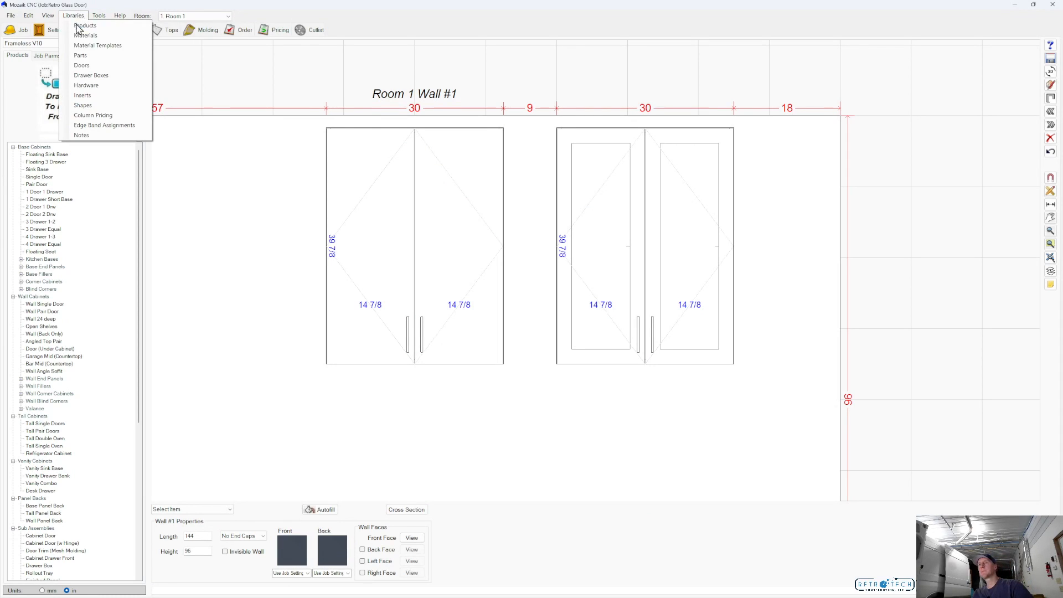
{"action": "left_click", "coordinate": [82, 65]}
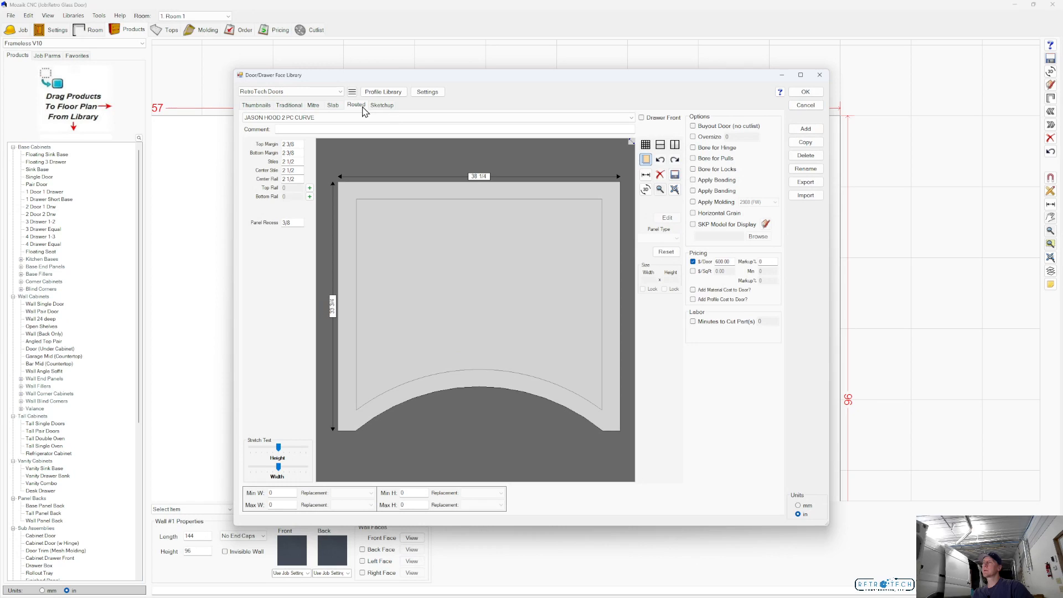
{"action": "left_click", "coordinate": [805, 131]}
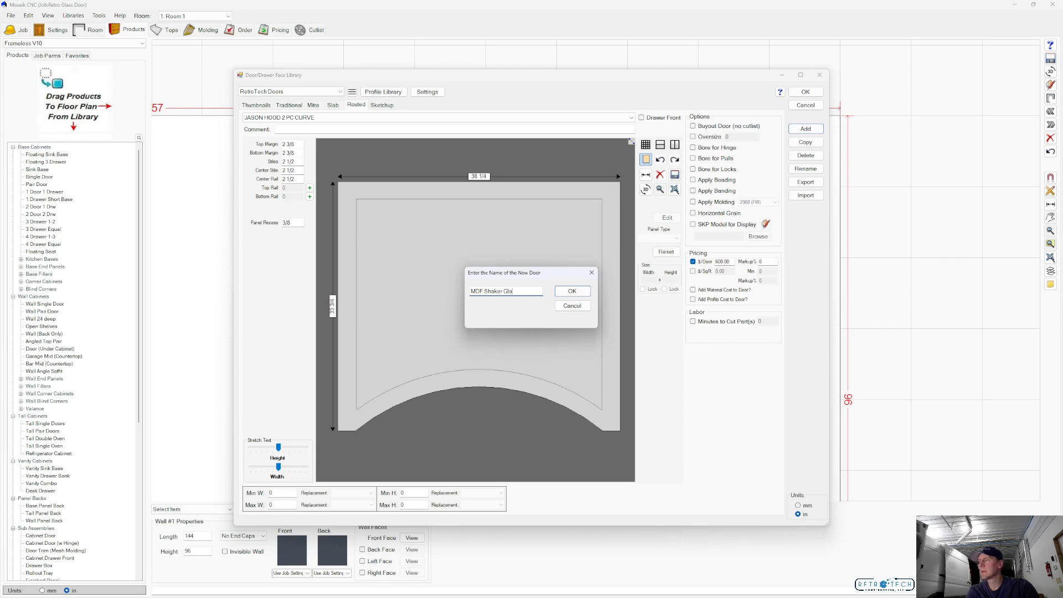
{"action": "type", "text": "t"}
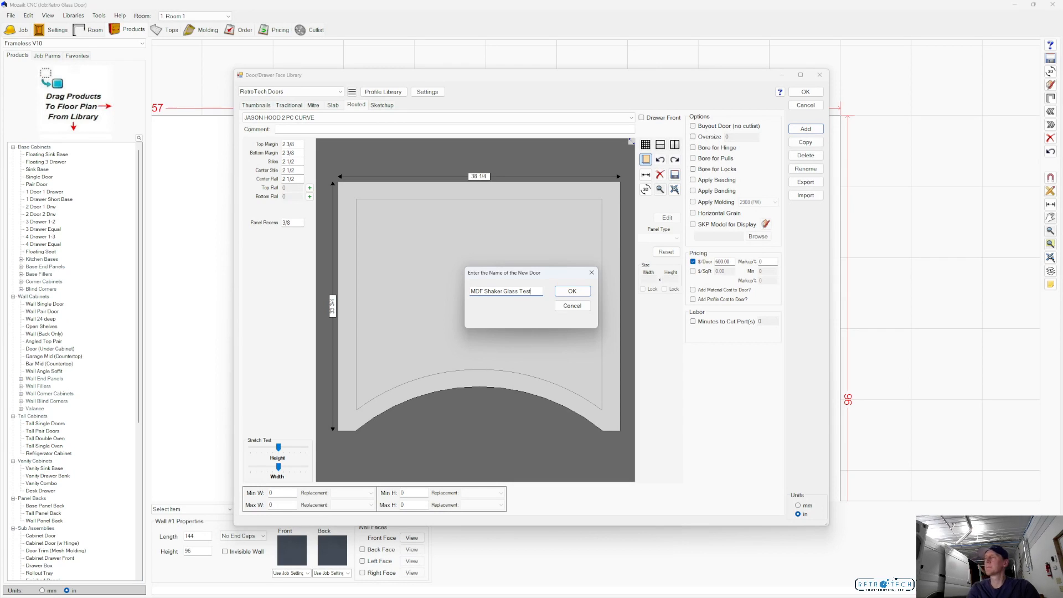
{"action": "left_click", "coordinate": [572, 291]}
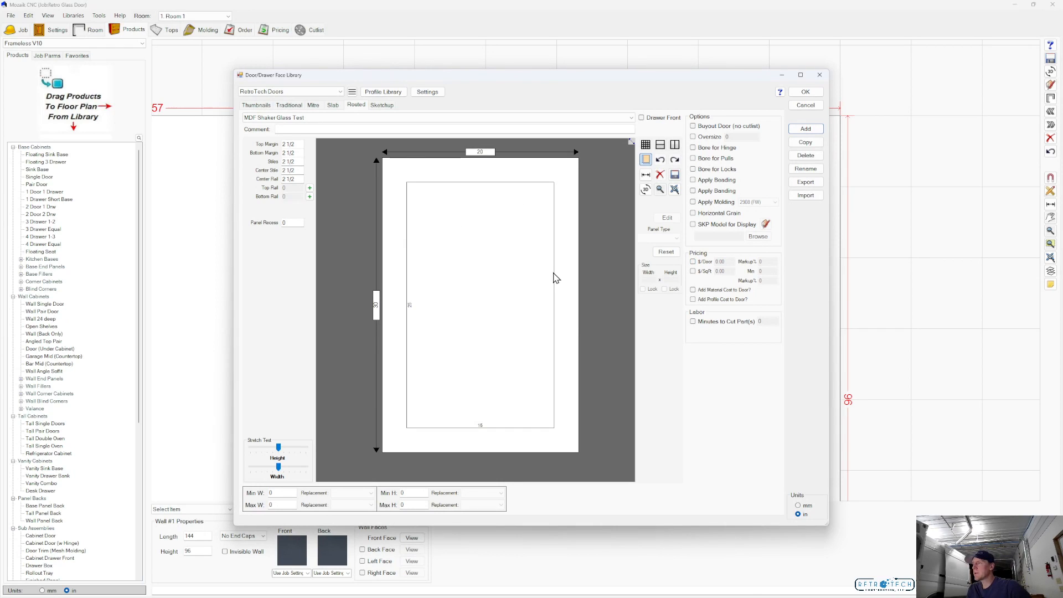
Step: Set the new door's centre panel type to Glass, enable Bore for Hinge and Bore for Pulls, and save the library
{"action": "left_click", "coordinate": [497, 320]}
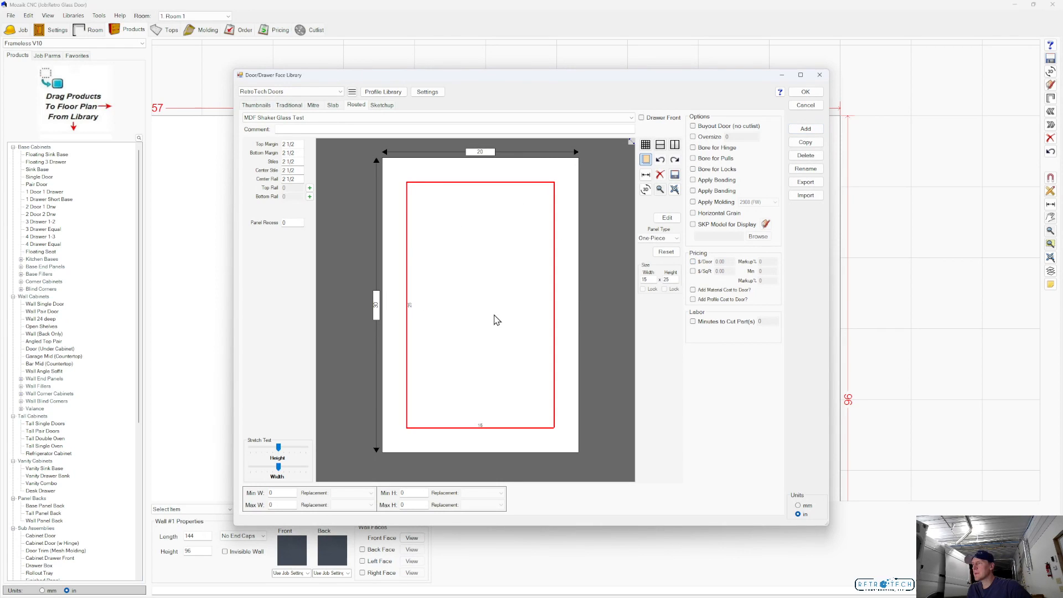
{"action": "left_click", "coordinate": [675, 238]}
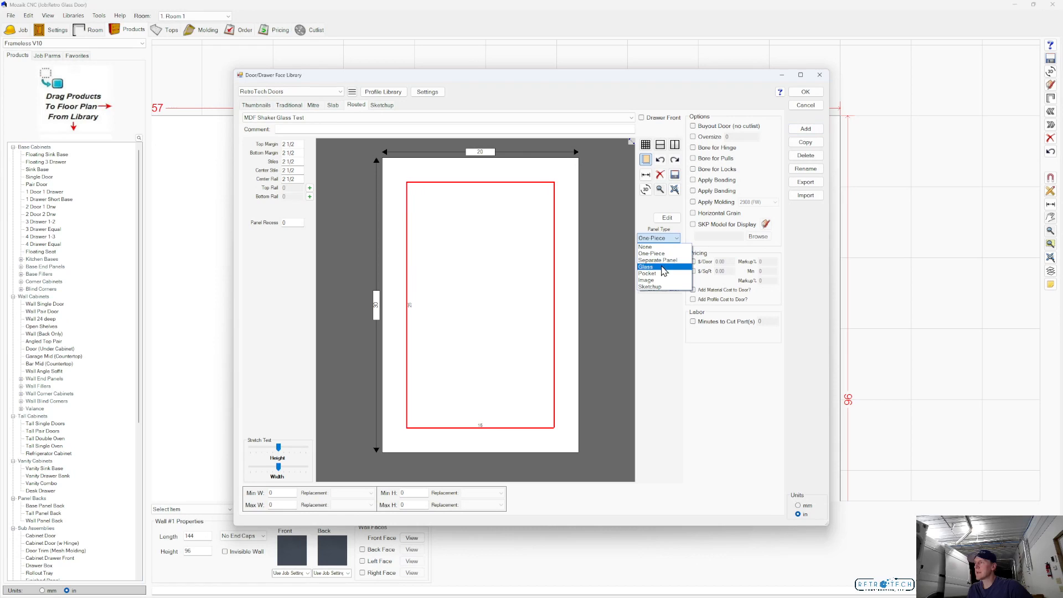
{"action": "left_click", "coordinate": [664, 267]}
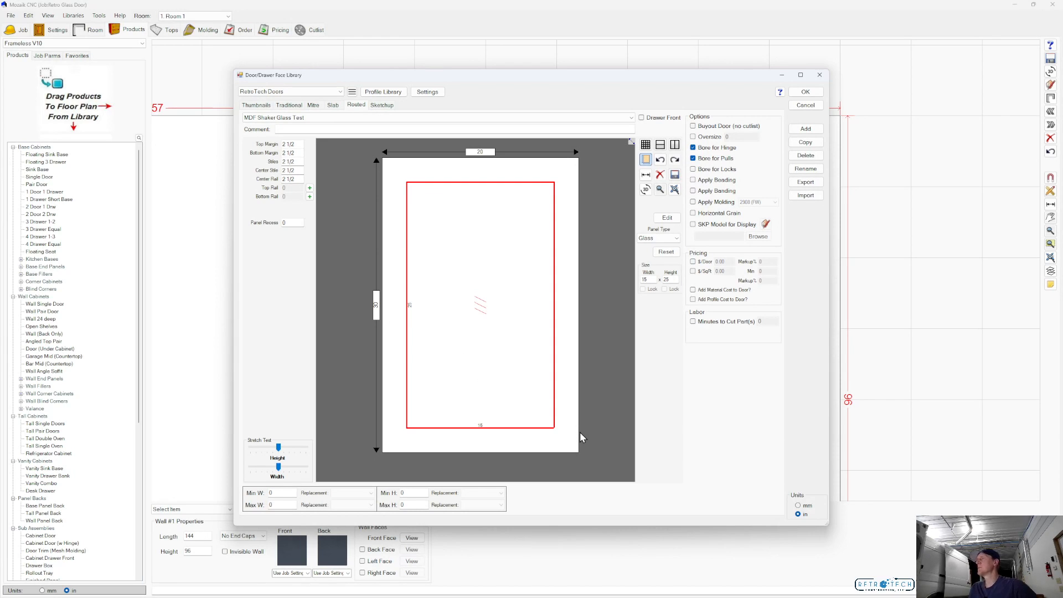
{"action": "key", "text": "Return"}
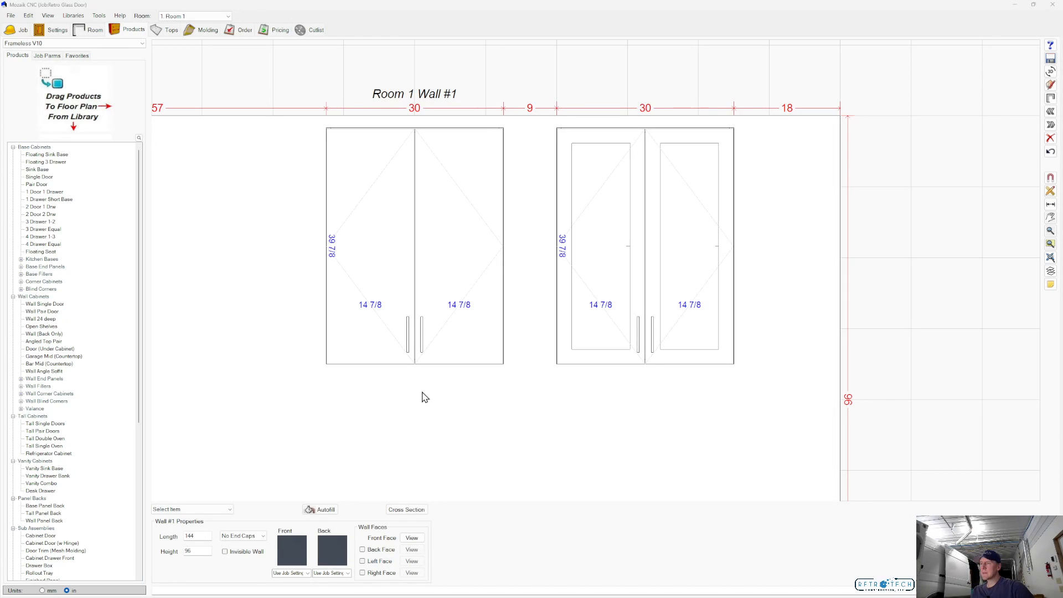
Step: Switch to the Optimizer, maximize it and open its CNC tooling library
{"action": "left_click_drag", "start_coordinate": [0, 61], "coordinate": [391, 112]}
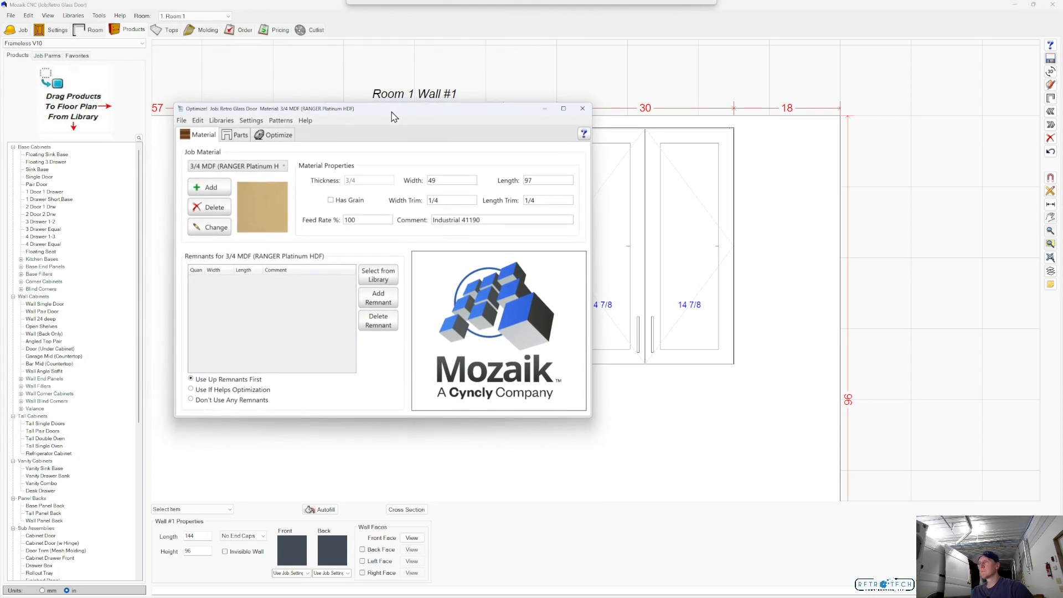
{"action": "double_click", "coordinate": [563, 111]}
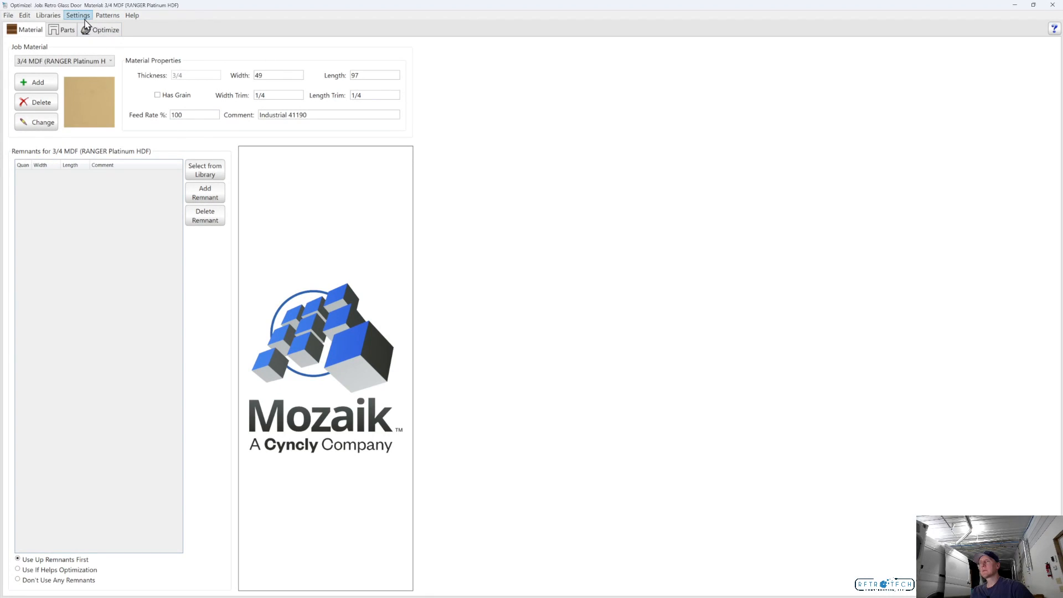
{"action": "left_click", "coordinate": [48, 15]}
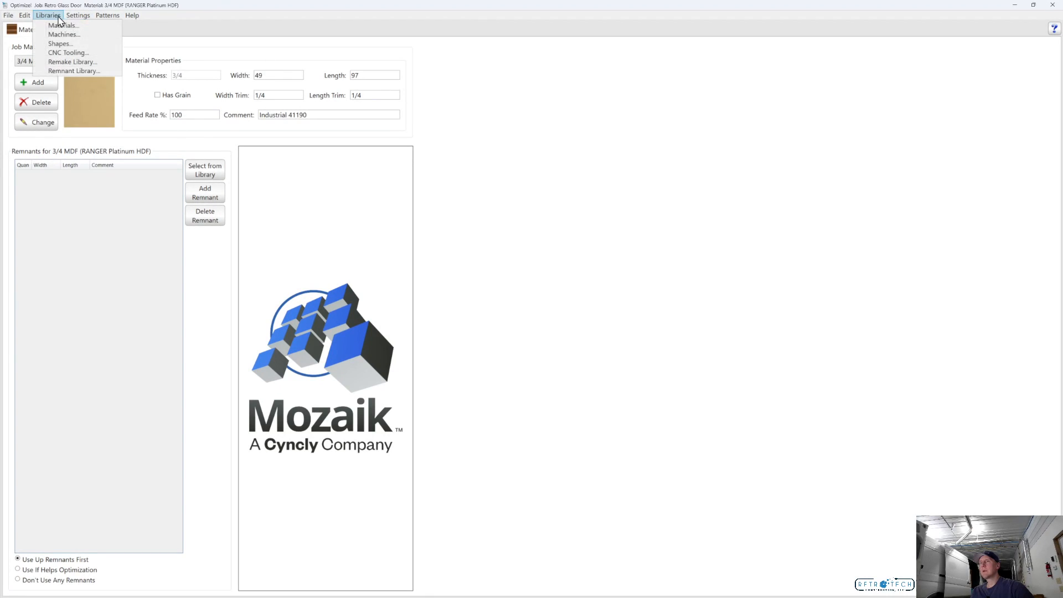
{"action": "left_click", "coordinate": [78, 55]}
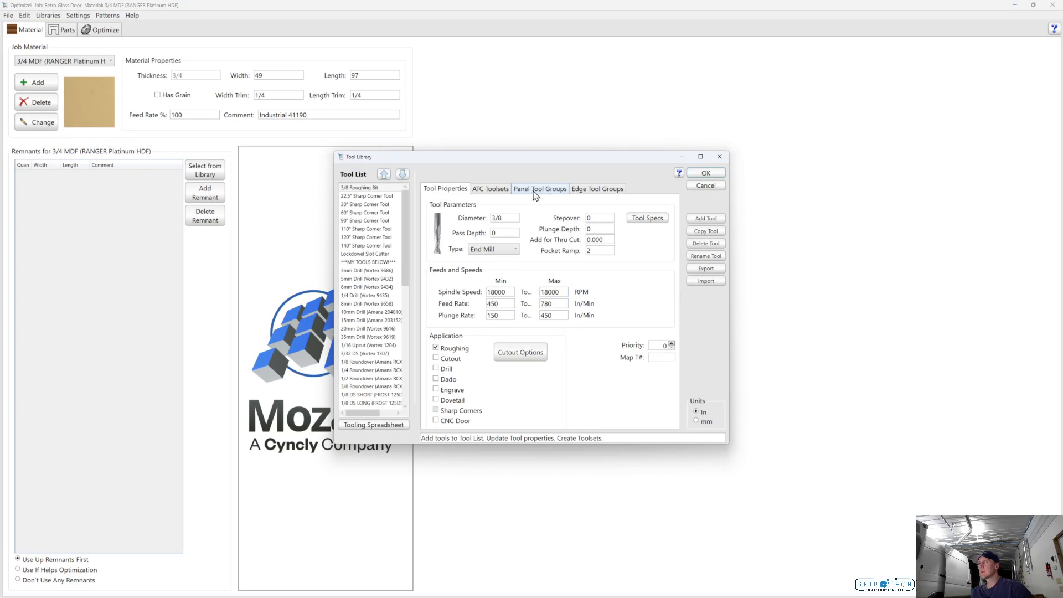
Step: Display the panel tool group Shaker "Glass Standard" (5/16" Deep) in an enlarged tool library to examine its tools
{"action": "left_click_drag", "start_coordinate": [548, 161], "coordinate": [502, 118]}
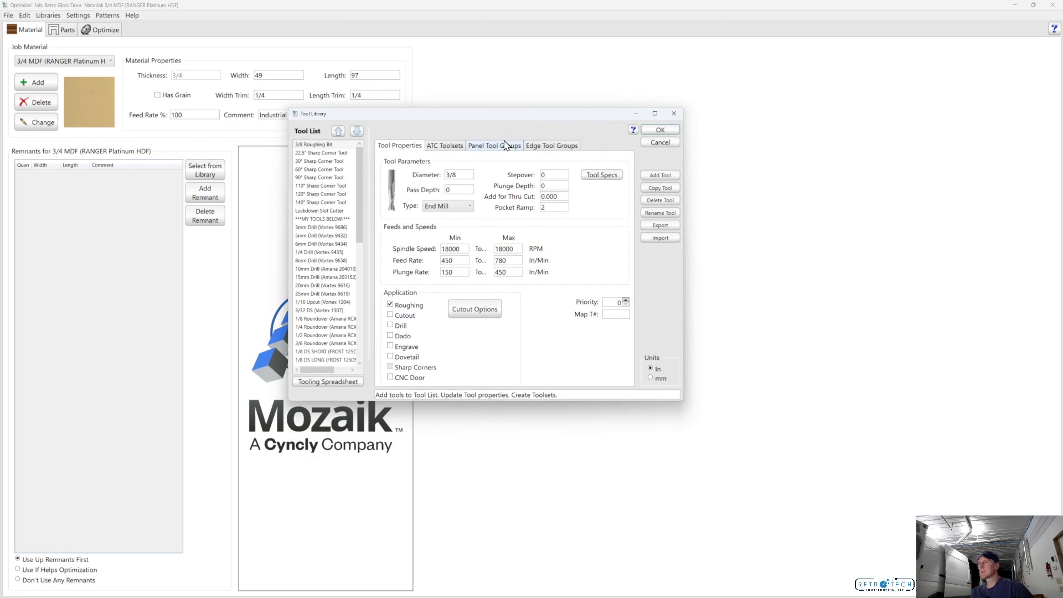
{"action": "left_click", "coordinate": [505, 146]}
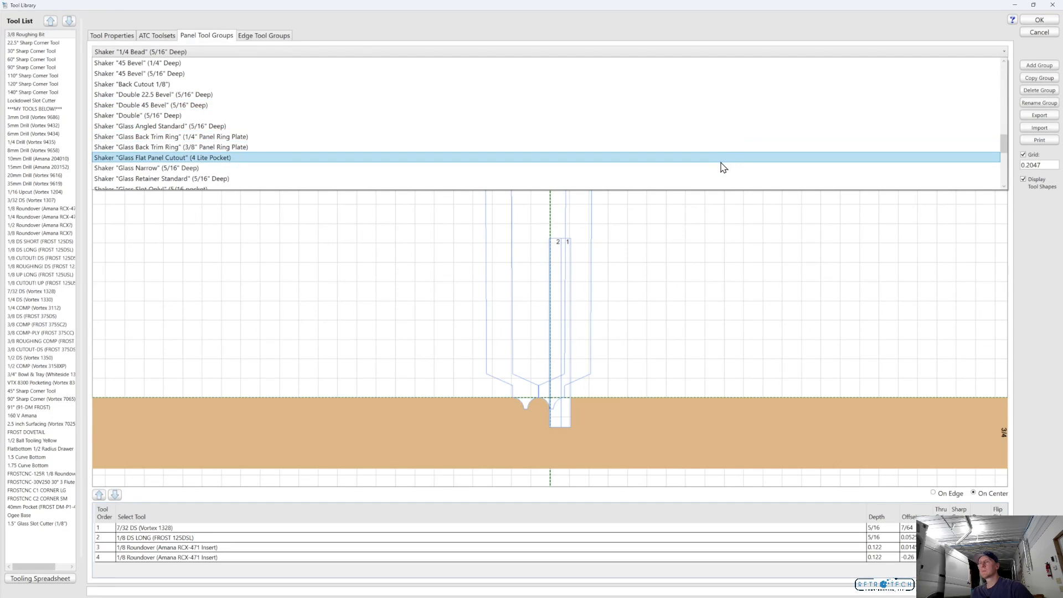
{"action": "scroll", "coordinate": [723, 167], "scroll_direction": "down", "scroll_amount": 1}
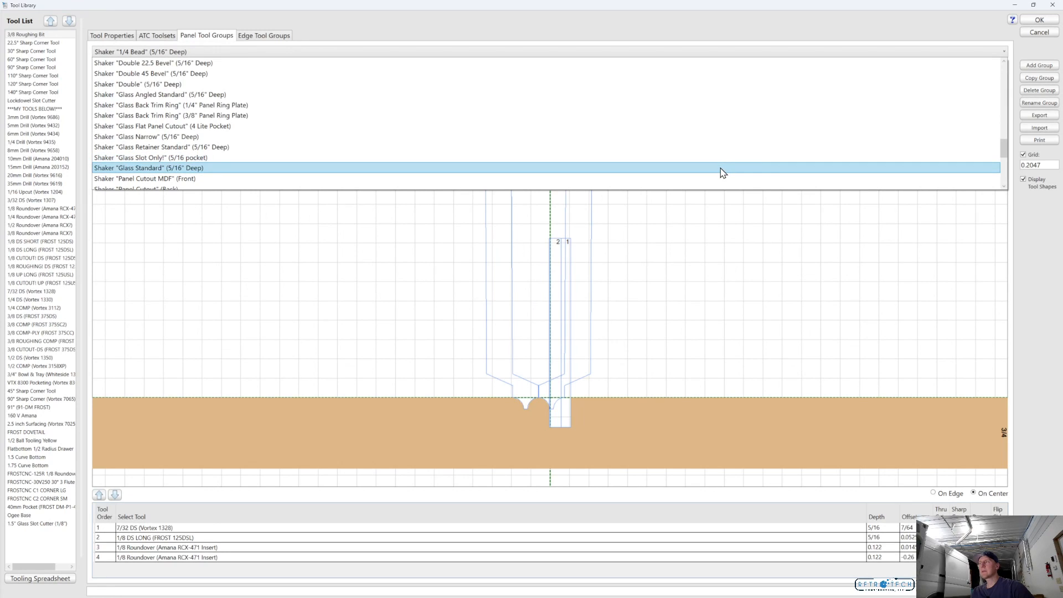
{"action": "left_click", "coordinate": [724, 168]}
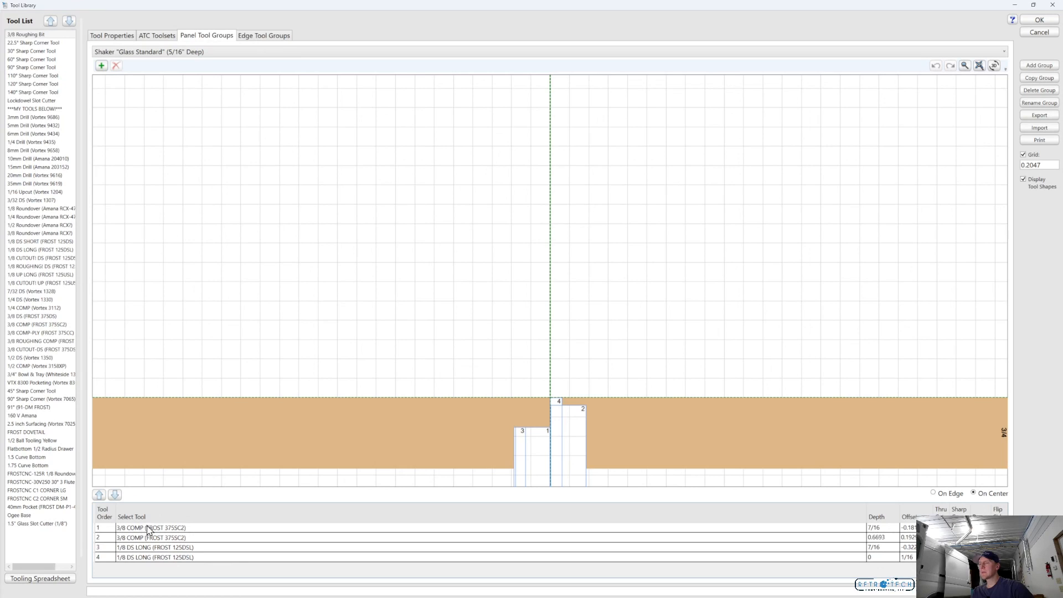
Step: Examine the position and depth of each of the four tools in the Shaker "Glass Standard" (5/16" Deep) profile
{"action": "left_click", "coordinate": [100, 529]}
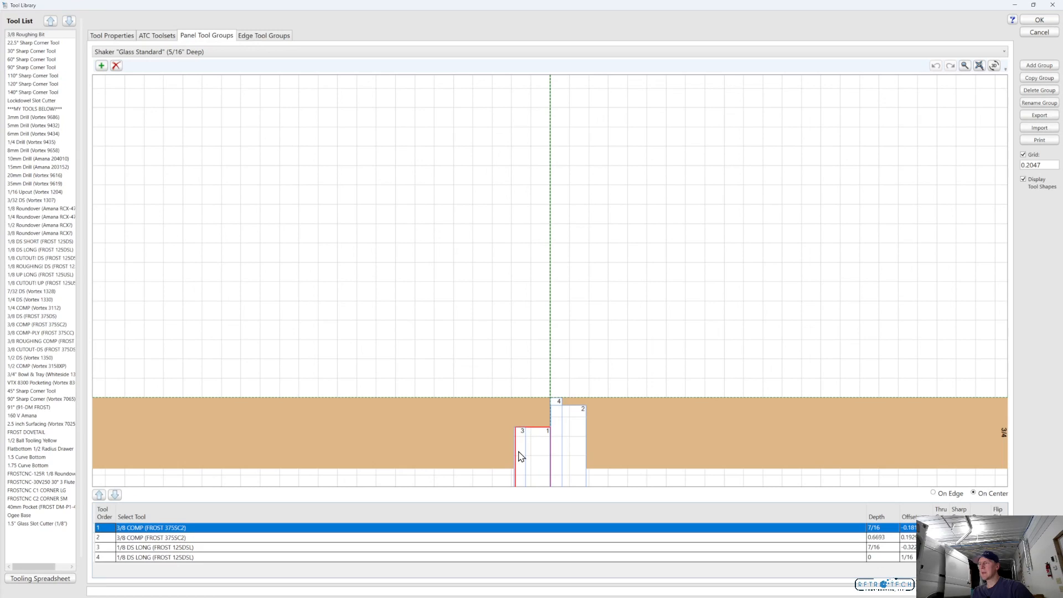
{"action": "left_click", "coordinate": [110, 538]}
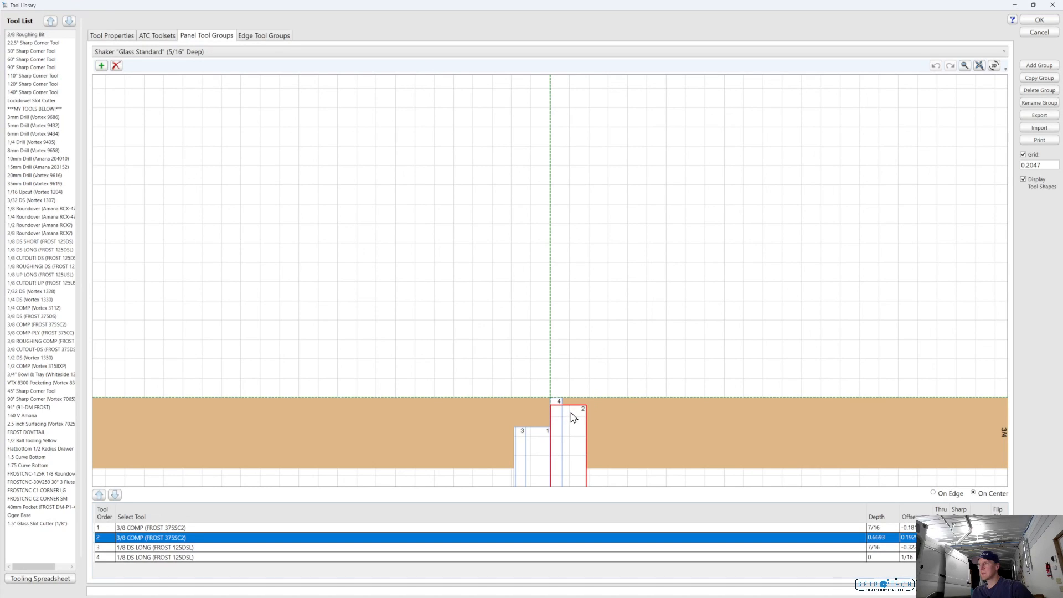
{"action": "left_click", "coordinate": [111, 547]}
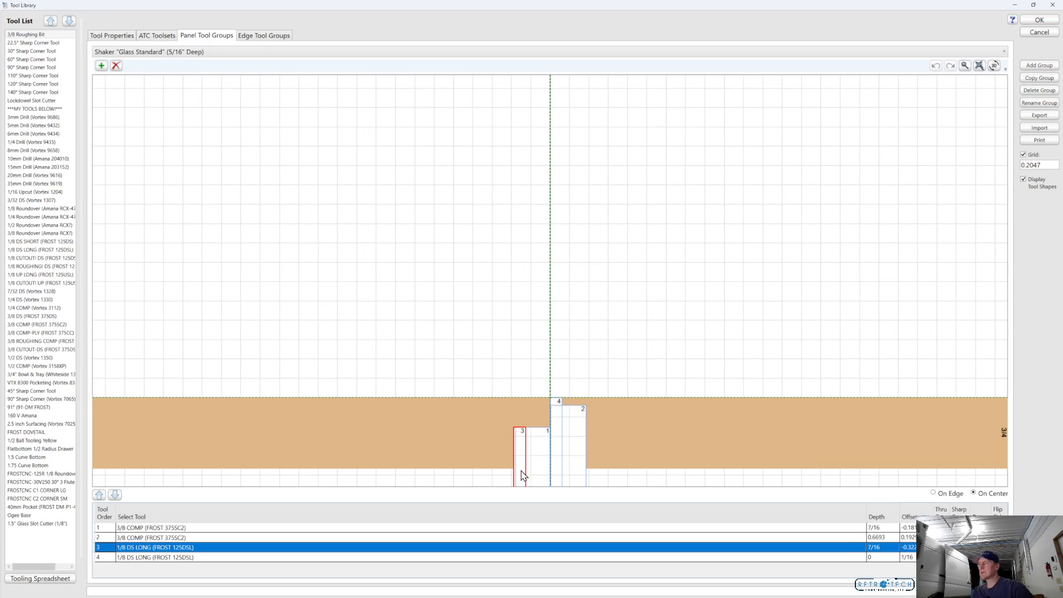
{"action": "scroll", "coordinate": [520, 466], "scroll_direction": "up", "scroll_amount": 4}
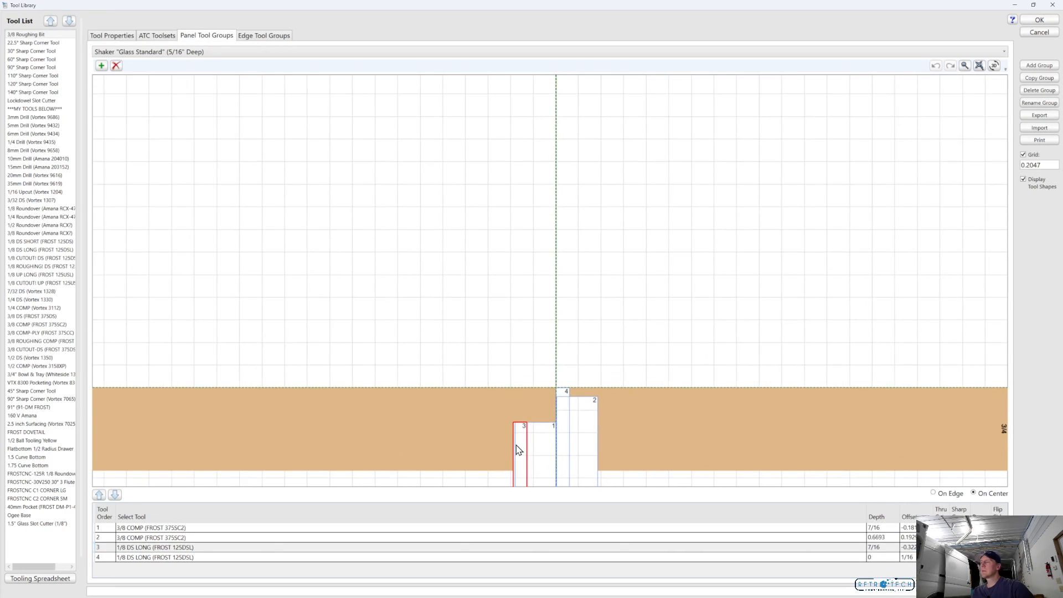
{"action": "scroll", "coordinate": [518, 426], "scroll_direction": "up", "scroll_amount": 3}
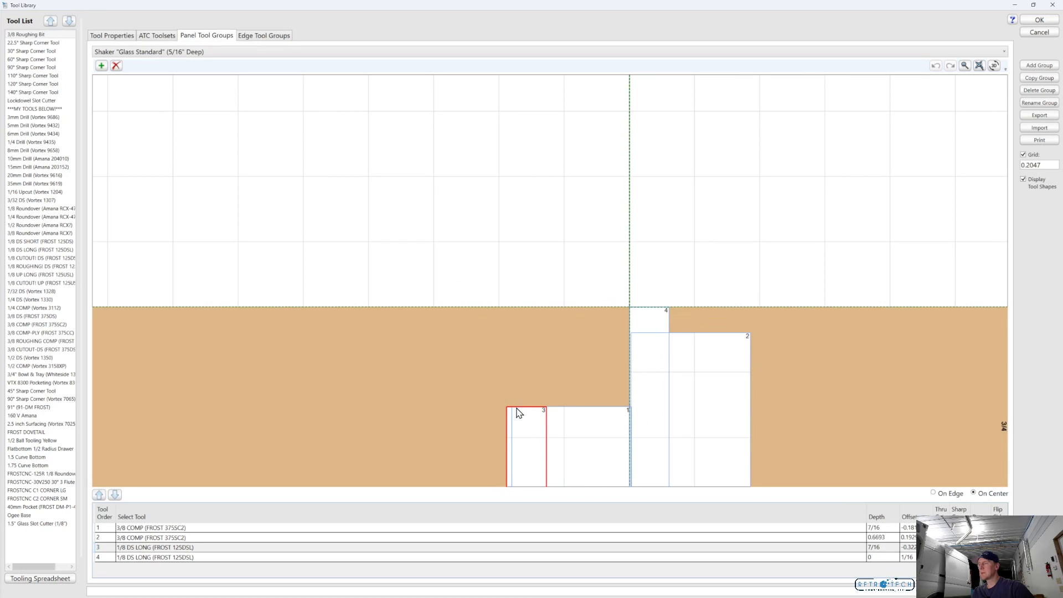
{"action": "scroll", "coordinate": [524, 268], "scroll_direction": "down", "scroll_amount": 2}
{"action": "middle_click_drag", "start_coordinate": [524, 268], "coordinate": [505, 152]}
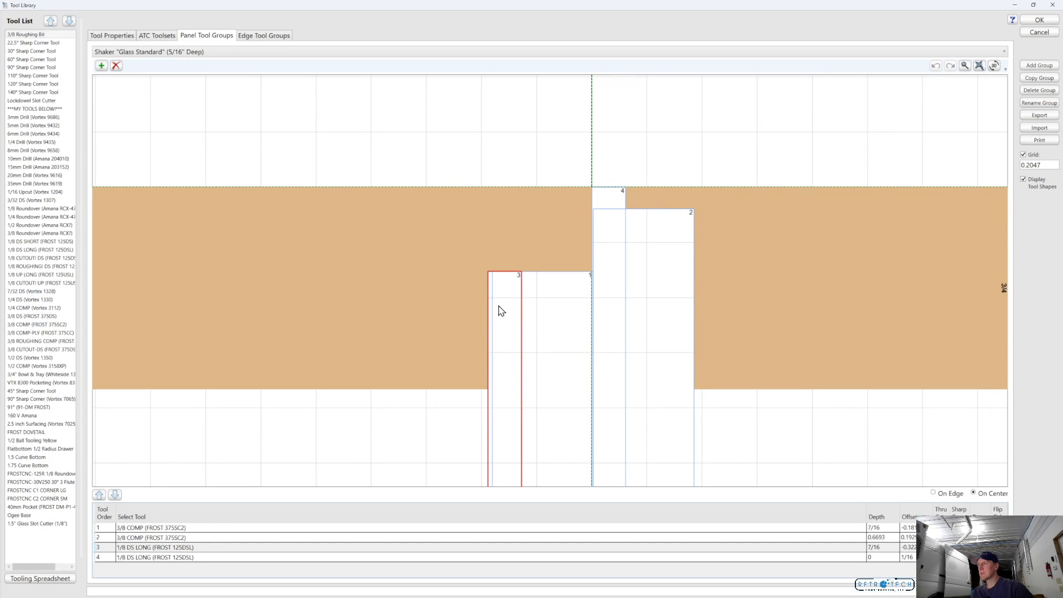
{"action": "left_click", "coordinate": [109, 558]}
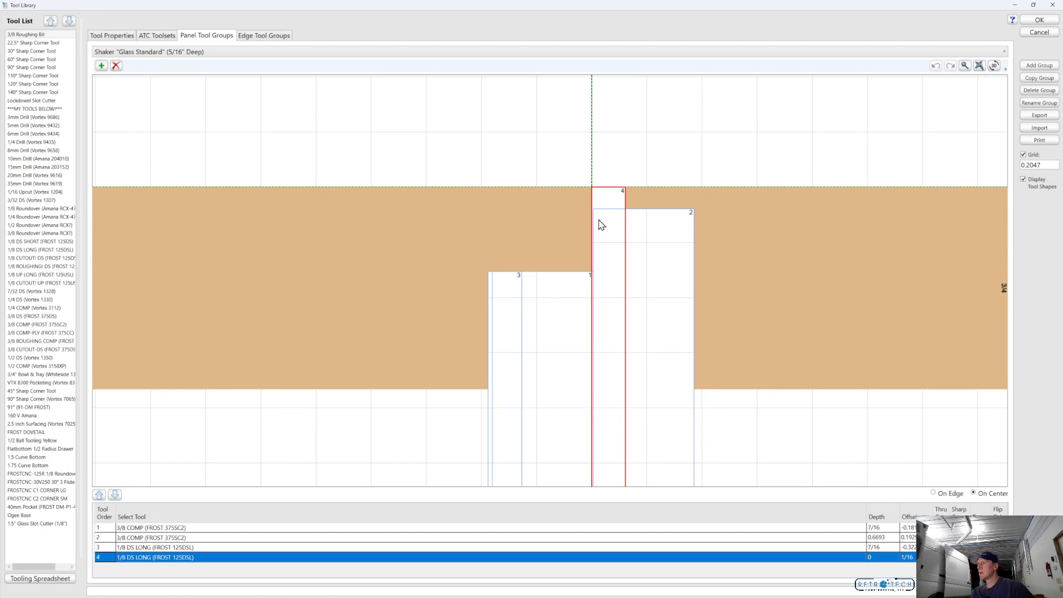
{"action": "scroll", "coordinate": [596, 222], "scroll_direction": "up", "scroll_amount": 5}
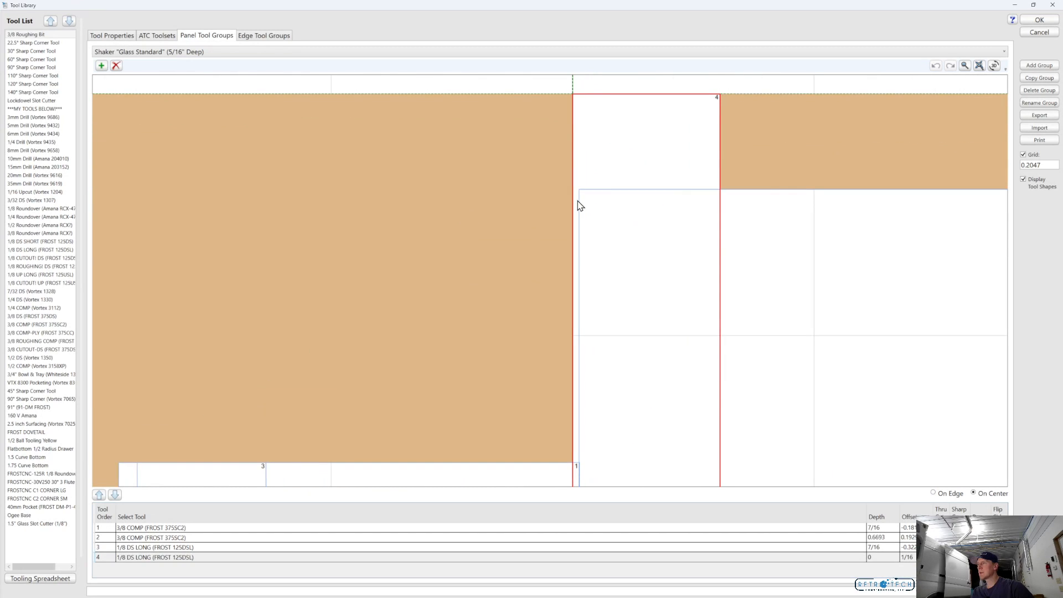
{"action": "scroll", "coordinate": [578, 206], "scroll_direction": "down", "scroll_amount": 5}
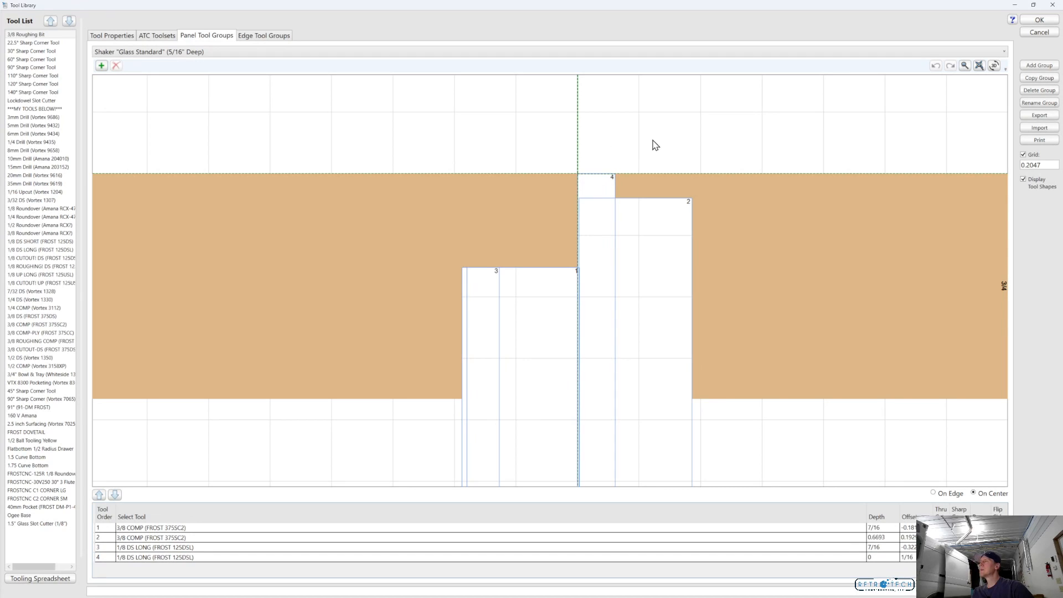
Step: Add a new panel tool group named "Glass Test" and set the grid spacing to 3/8
{"action": "left_click", "coordinate": [1036, 66]}
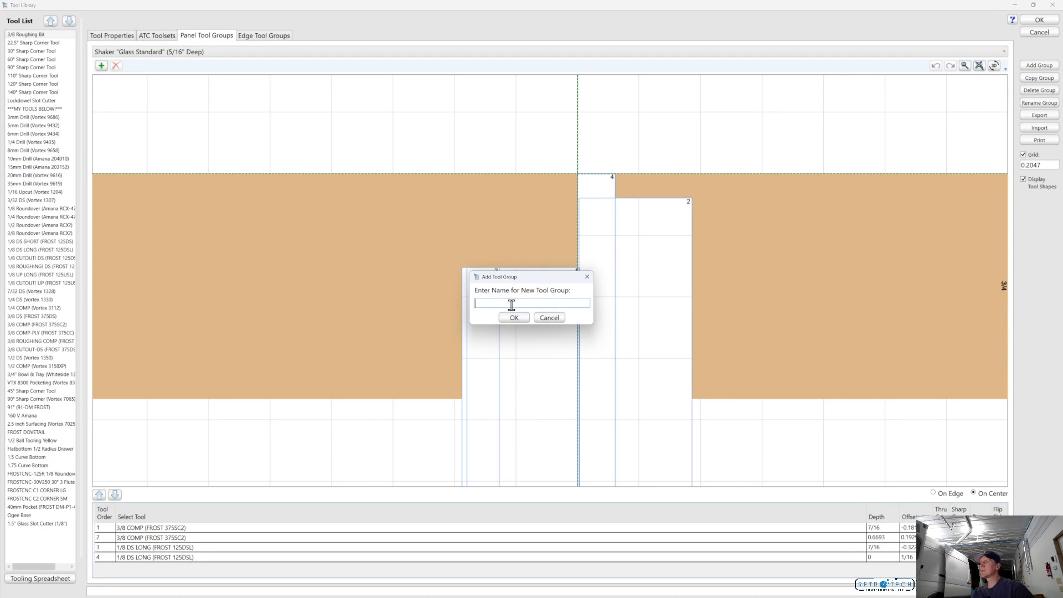
{"action": "type", "text": "Glass Test"}
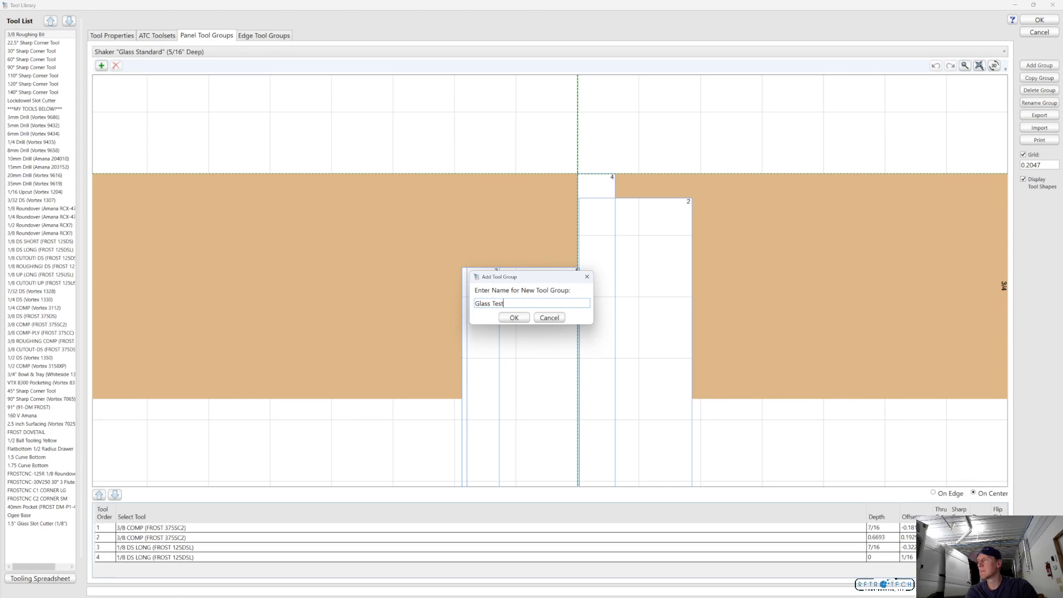
{"action": "key", "text": "Return"}
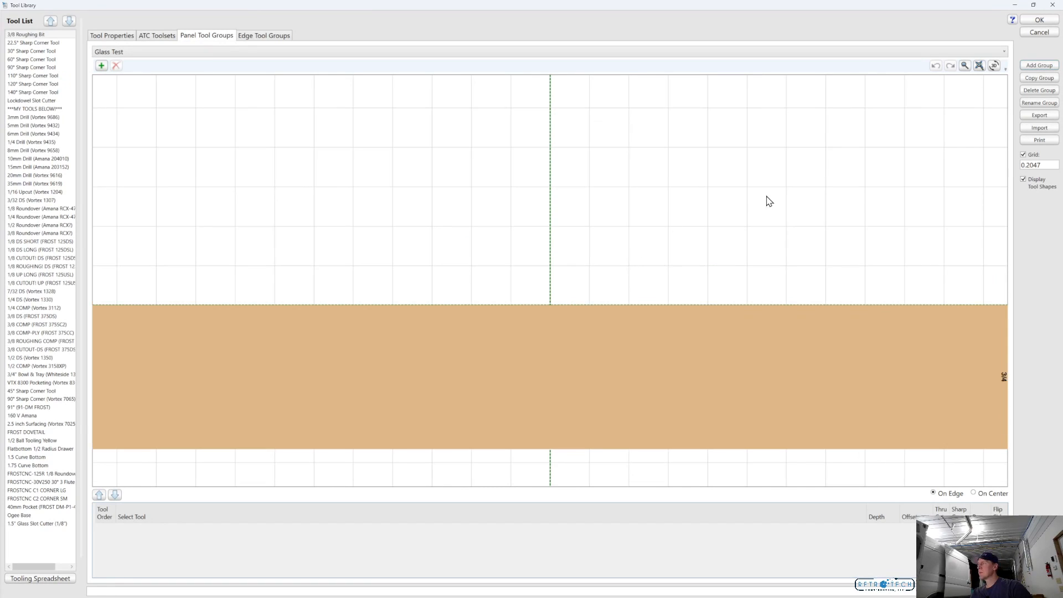
{"action": "left_click_drag", "start_coordinate": [1048, 164], "coordinate": [1018, 169]}
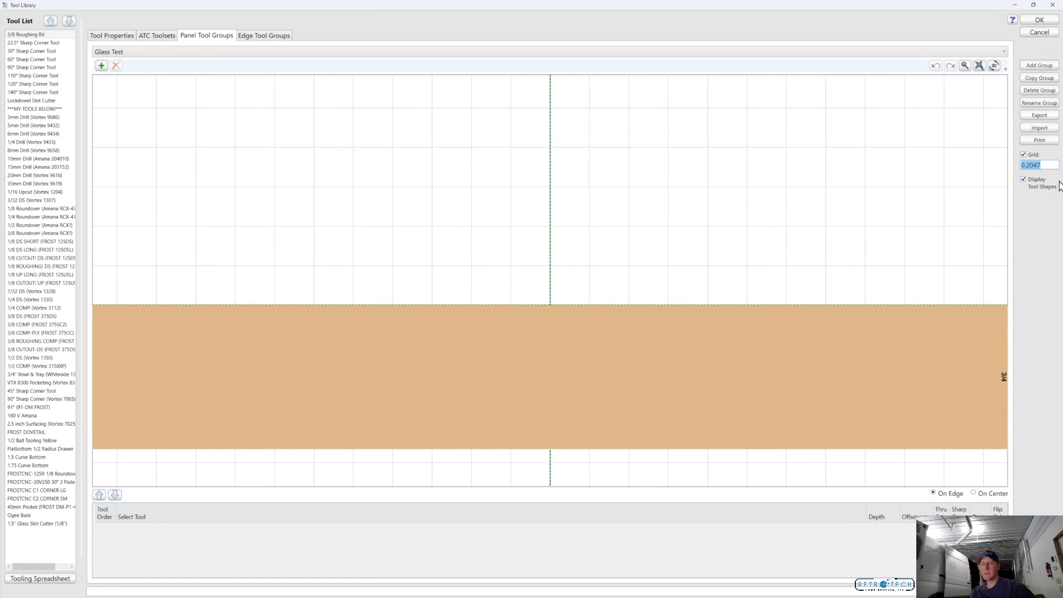
{"action": "type", "text": "3/"}
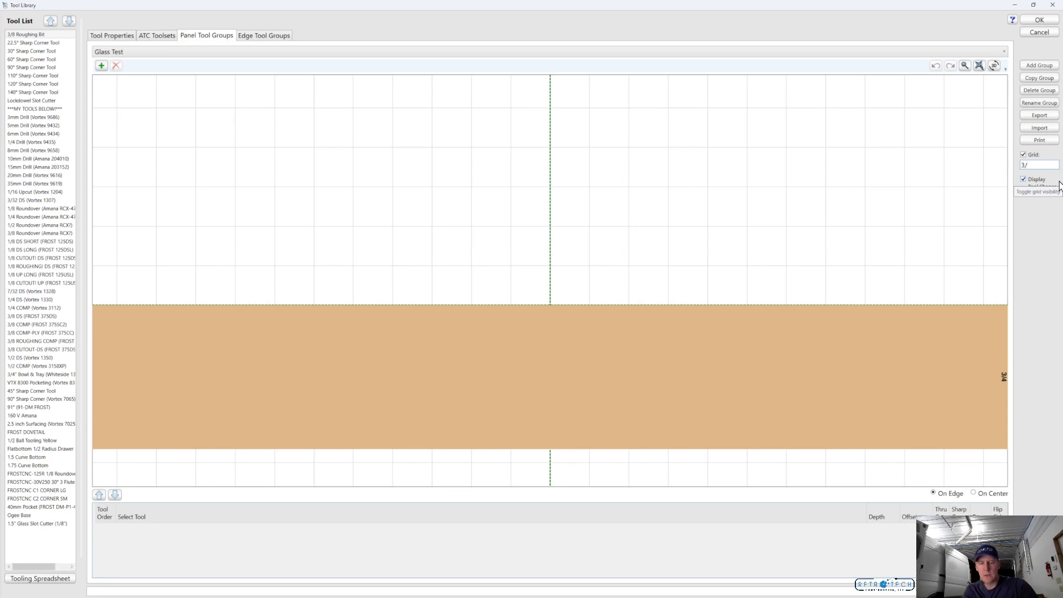
{"action": "type", "text": "8"}
{"action": "scroll", "coordinate": [629, 254], "scroll_direction": "down", "scroll_amount": 3}
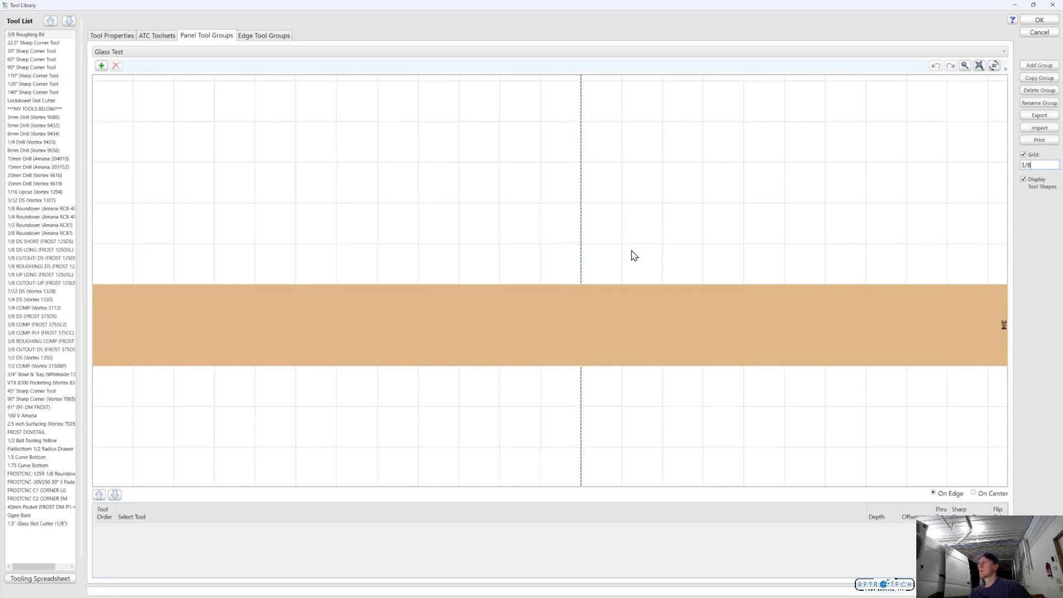
Step: Place the 3/8 COMP (FROST 375SC2) in the profile as the first tool and flip it to the opposite face
{"action": "left_click", "coordinate": [63, 349]}
{"action": "left_click", "coordinate": [44, 325]}
{"action": "left_click", "coordinate": [31, 333]}
{"action": "left_click_drag", "start_coordinate": [39, 325], "coordinate": [602, 203]}
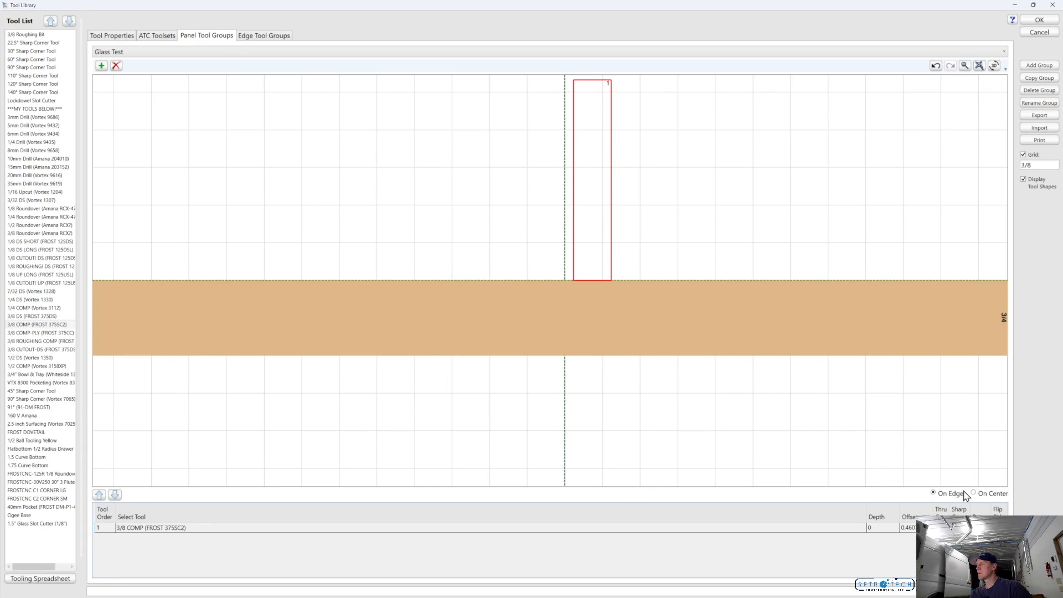
{"action": "left_click", "coordinate": [997, 527]}
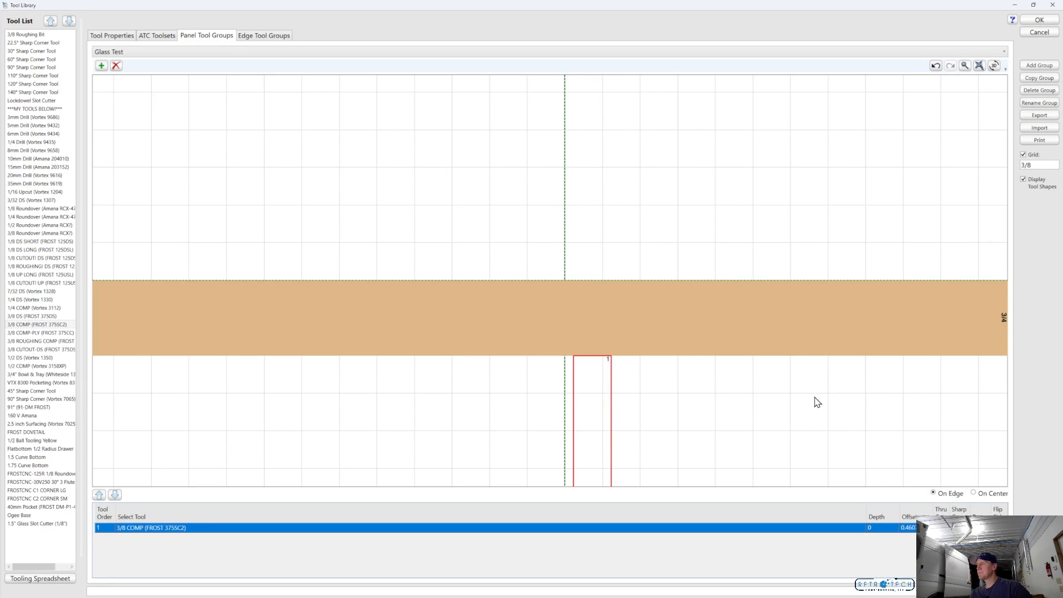
Step: Set the first tool's offset to 0 and compare On Center with On Edge positioning, leaving On Edge selected
{"action": "left_click", "coordinate": [979, 493]}
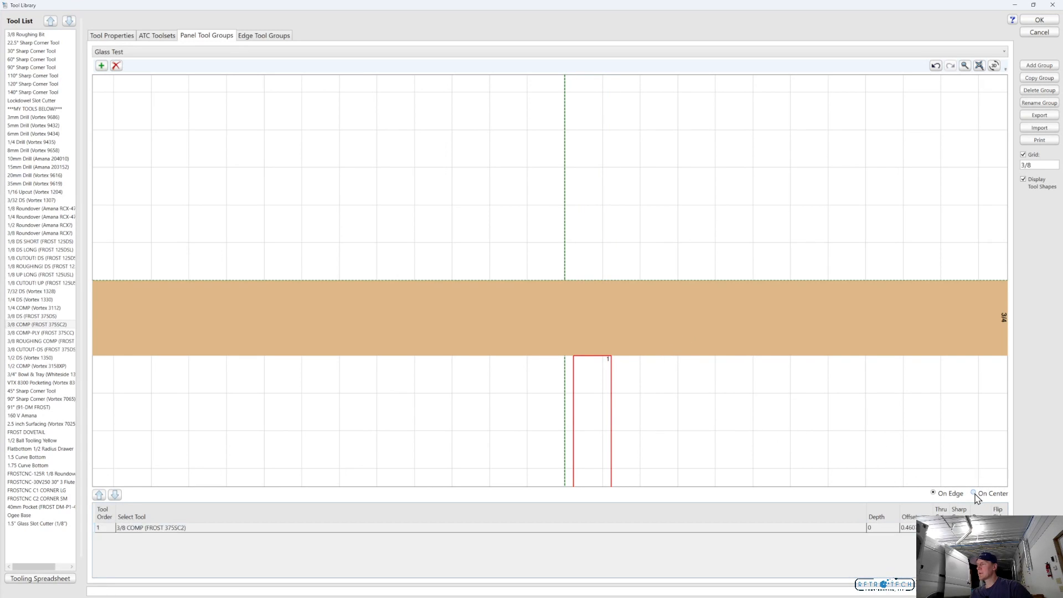
{"action": "left_click", "coordinate": [936, 494]}
{"action": "double_click", "coordinate": [911, 527]}
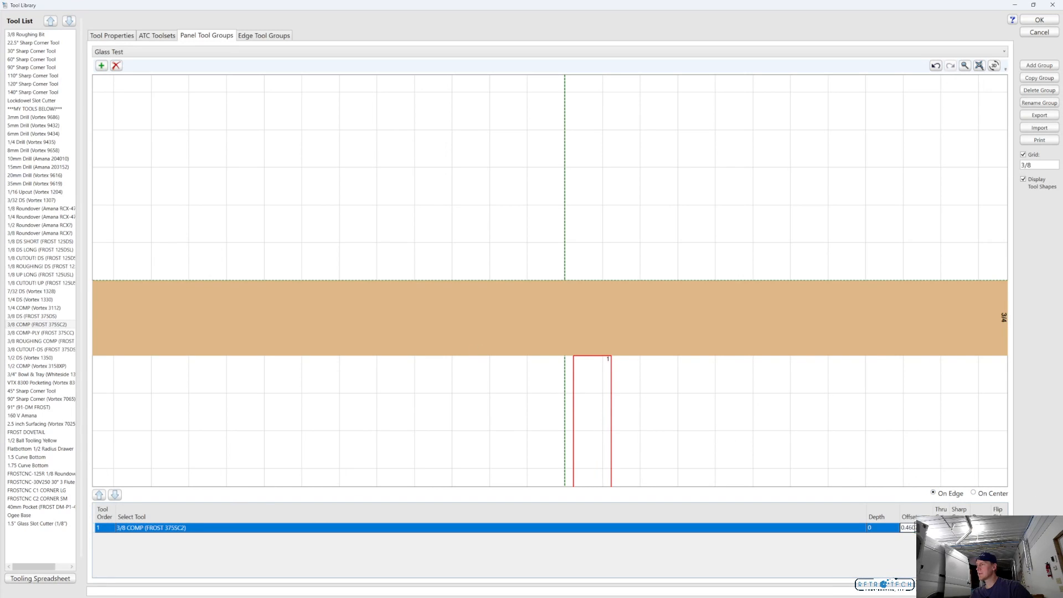
{"action": "type", "text": "0"}
{"action": "key", "text": "Return"}
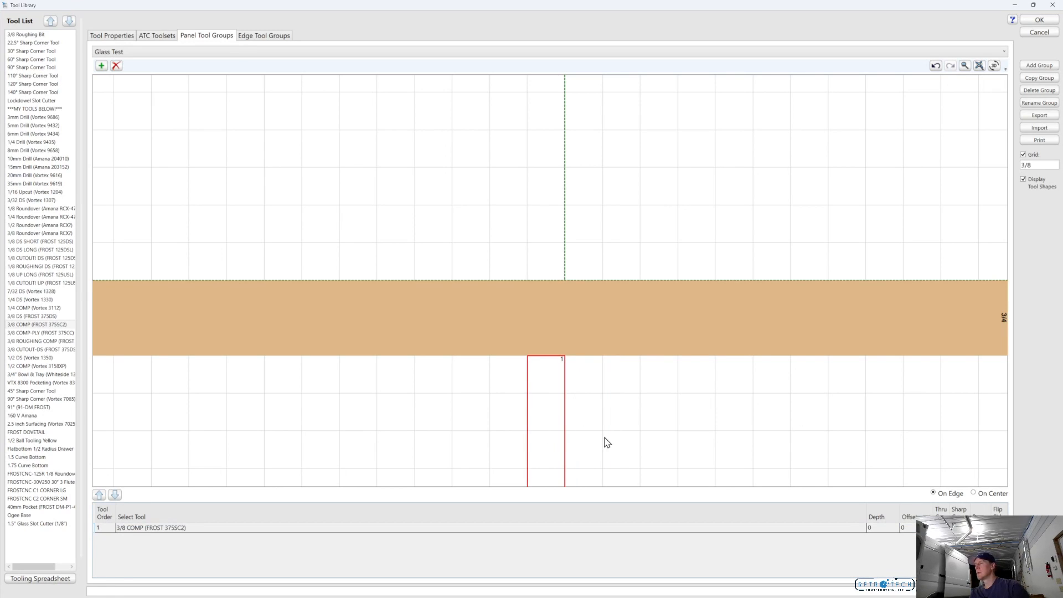
{"action": "left_click", "coordinate": [975, 493]}
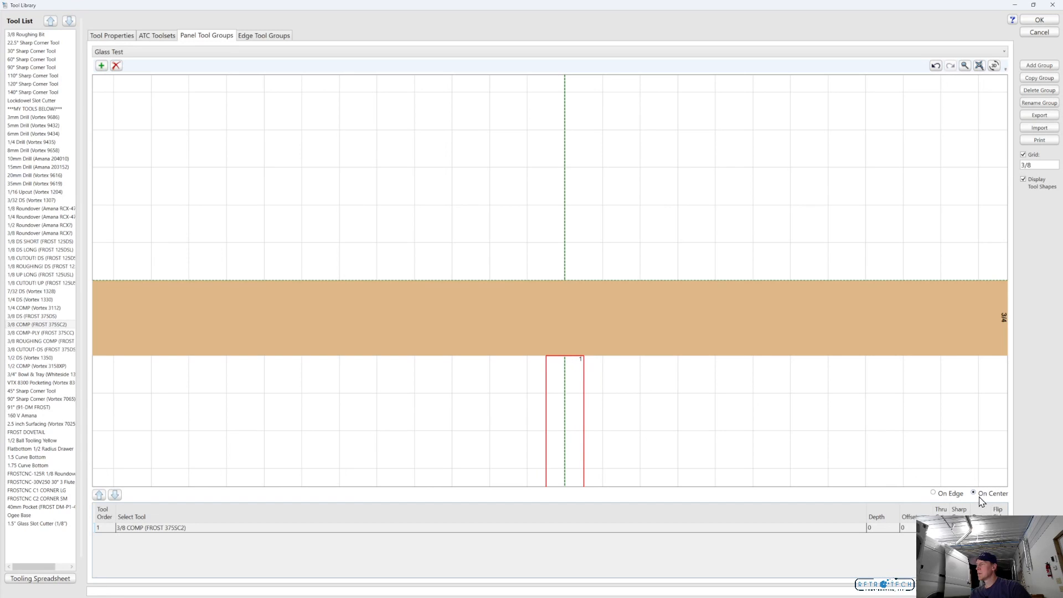
{"action": "left_click", "coordinate": [933, 494]}
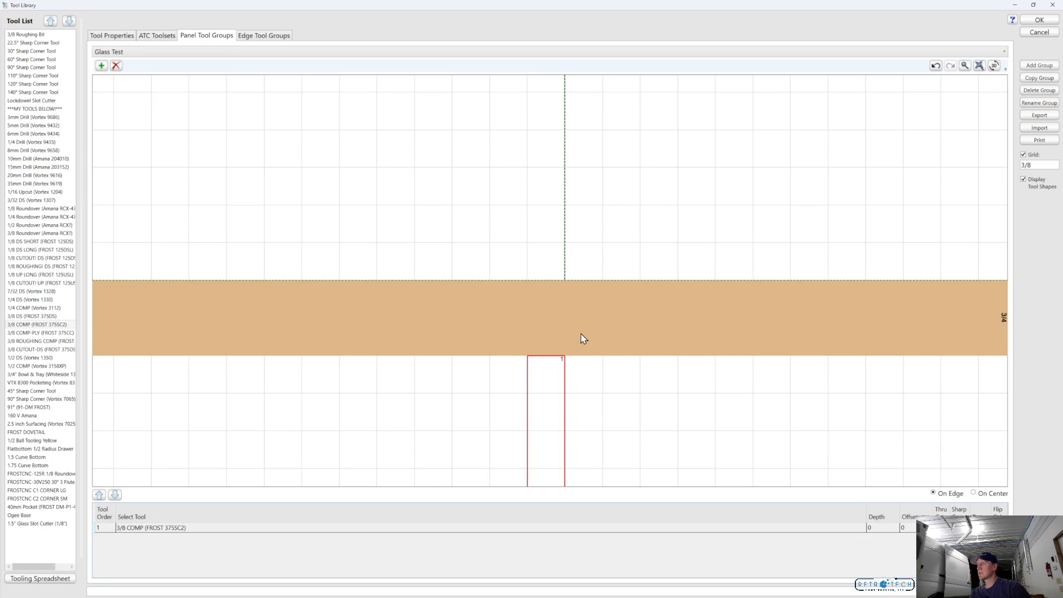
Step: Set the depth of the first 3/8 COMP tool to 7/16
{"action": "left_click", "coordinate": [881, 528]}
{"action": "left_click", "coordinate": [881, 527]}
{"action": "type", "text": "7/1"}
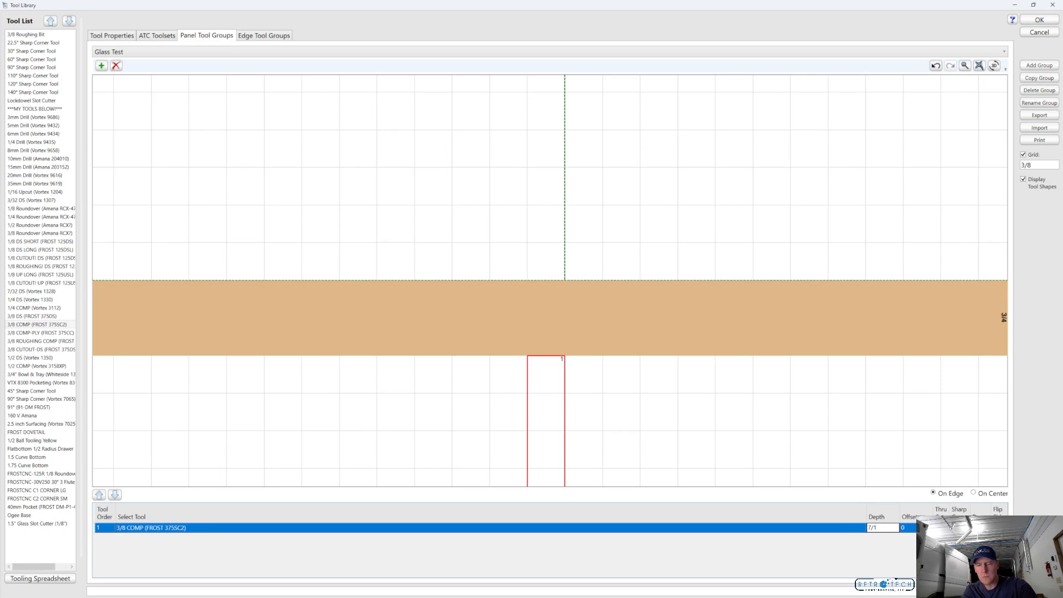
{"action": "type", "text": "6"}
{"action": "key", "text": "Return"}
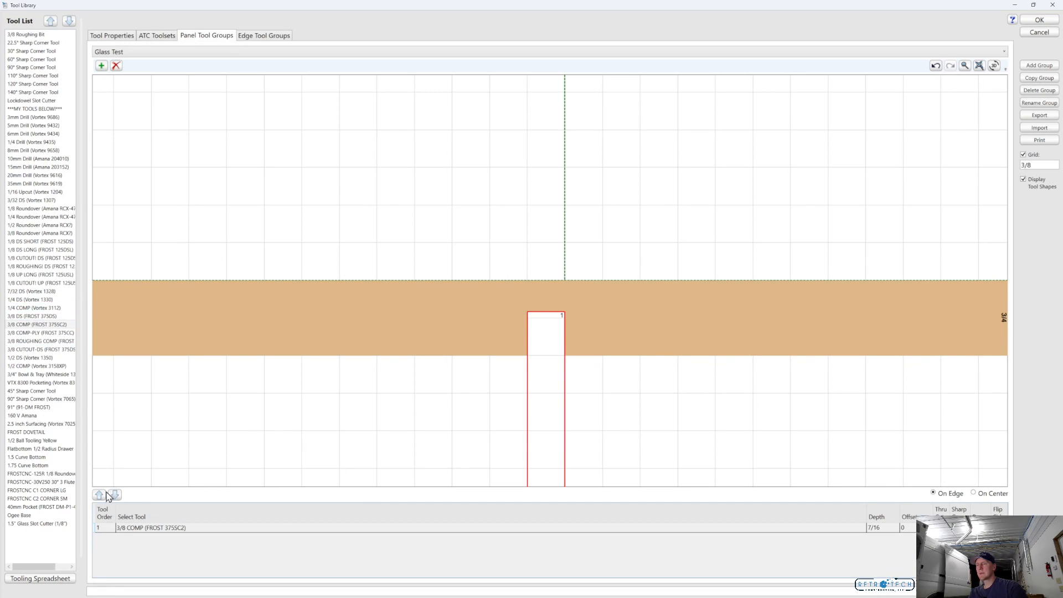
Step: Add a second 3/8 COMP (FROST 375SC2) to the group, flipped to the same face as the first, with an offset of 3/8
{"action": "left_click", "coordinate": [114, 528]}
{"action": "left_click_drag", "start_coordinate": [60, 325], "coordinate": [612, 215]}
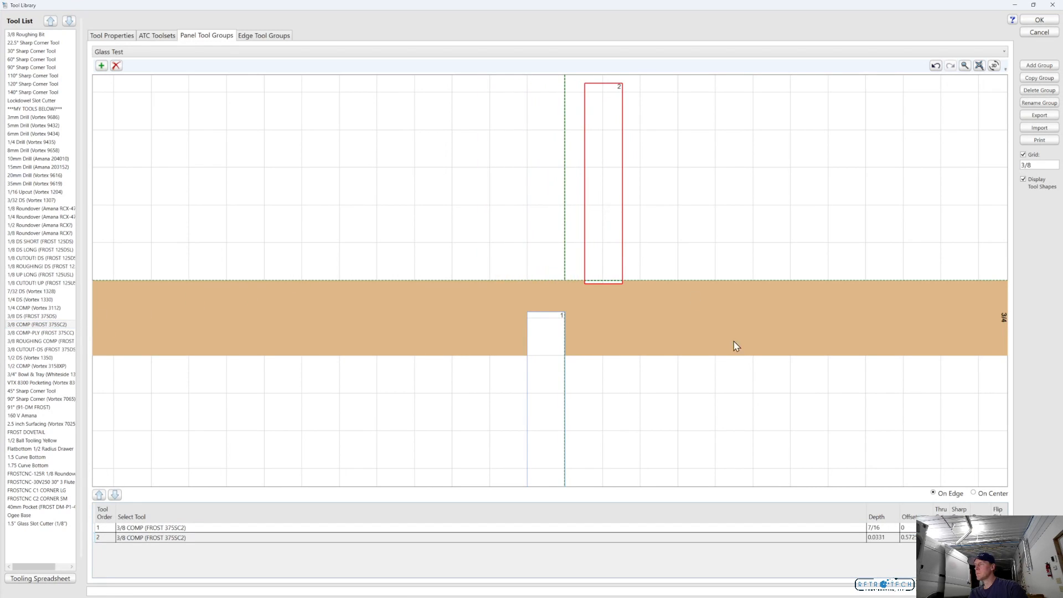
{"action": "left_click", "coordinate": [997, 538]}
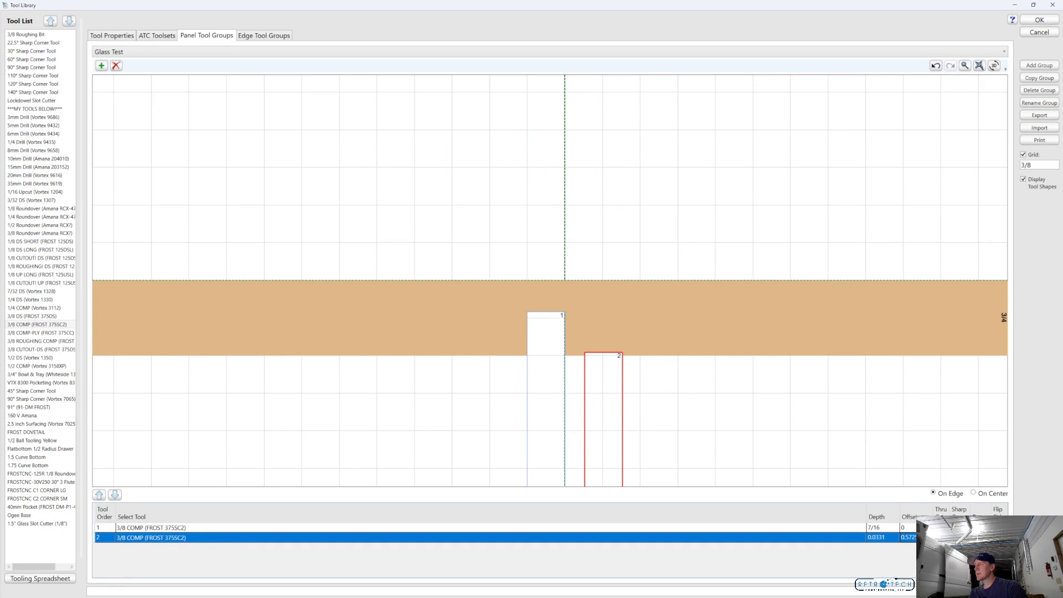
{"action": "left_click", "coordinate": [907, 537]}
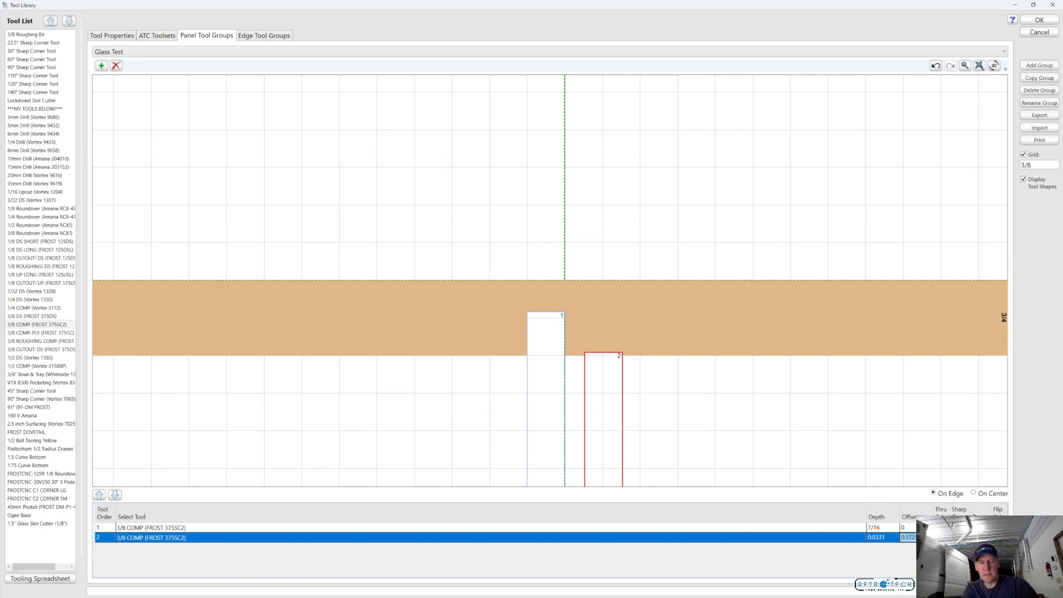
{"action": "type", "text": "3/8"}
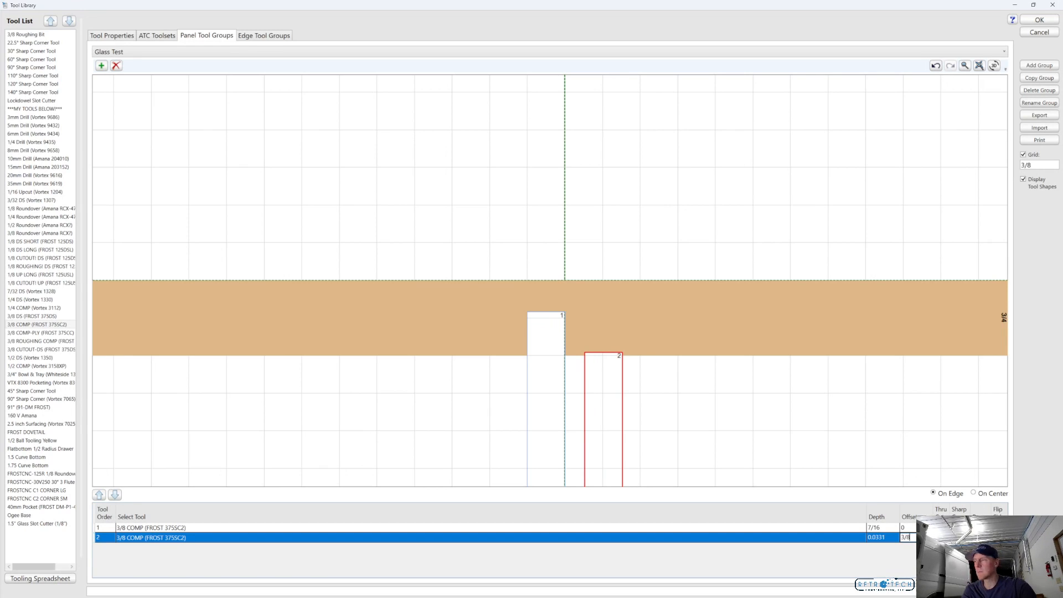
{"action": "key", "text": "Return"}
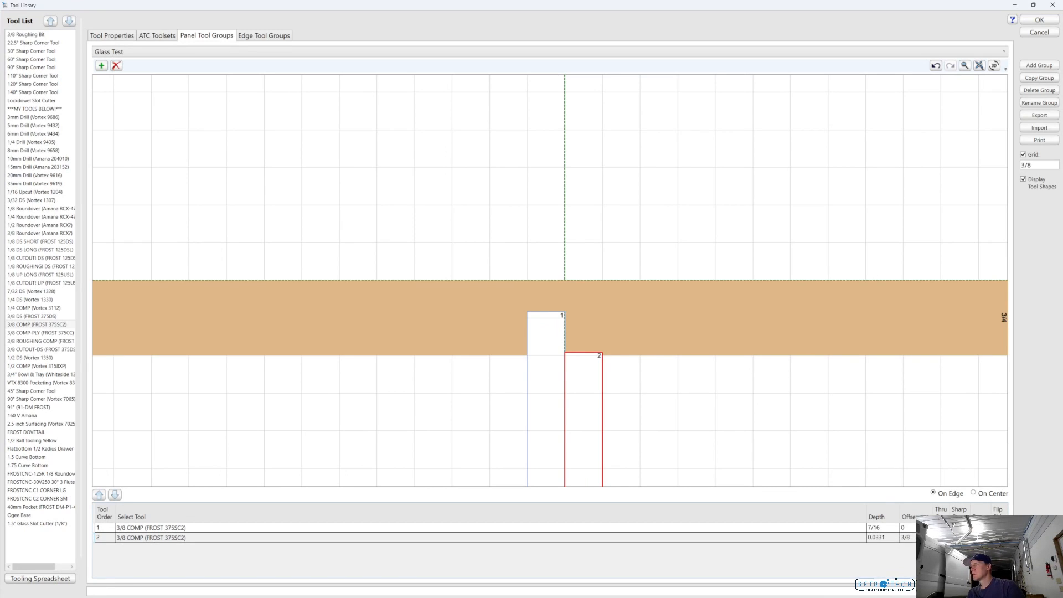
Step: Switch the displayed units to millimetres and set the second tool's depth to 17
{"action": "key", "text": "ctrl+m"}
{"action": "left_click", "coordinate": [880, 538]}
{"action": "left_click", "coordinate": [880, 537]}
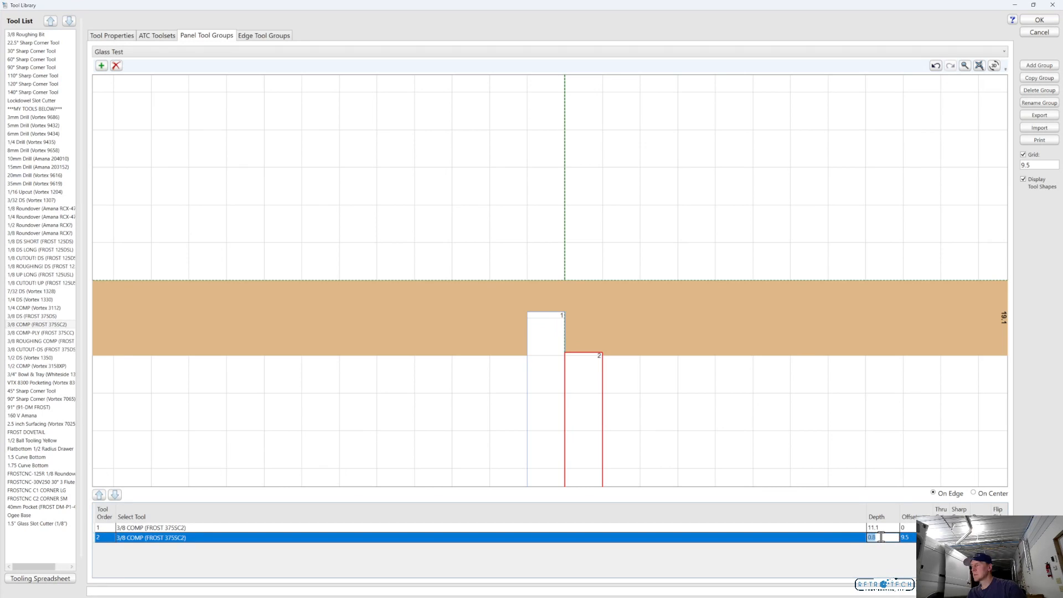
{"action": "type", "text": "17"}
{"action": "key", "text": "Return"}
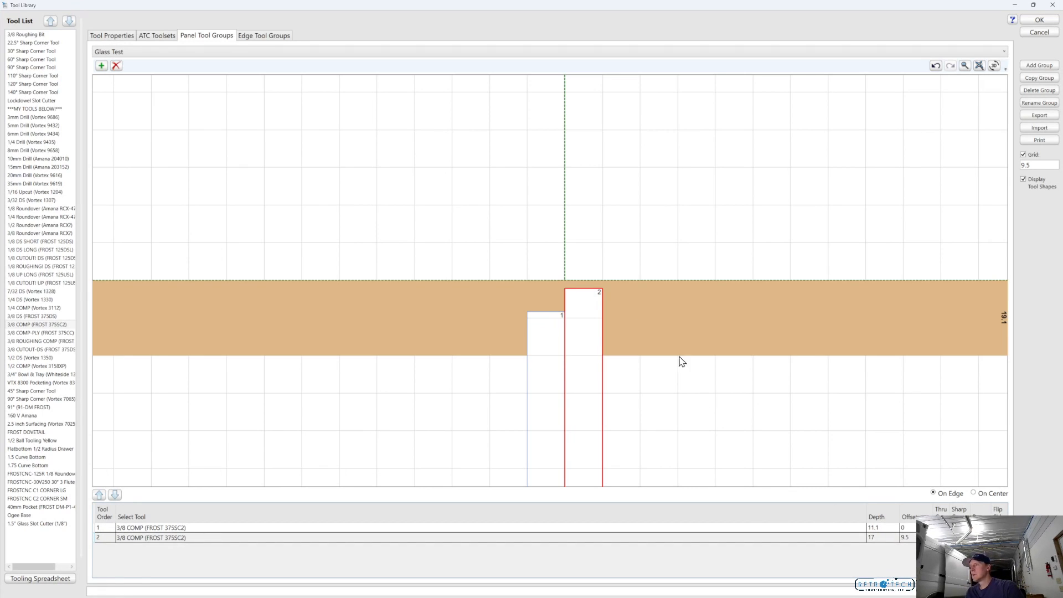
{"action": "left_click", "coordinate": [606, 270]}
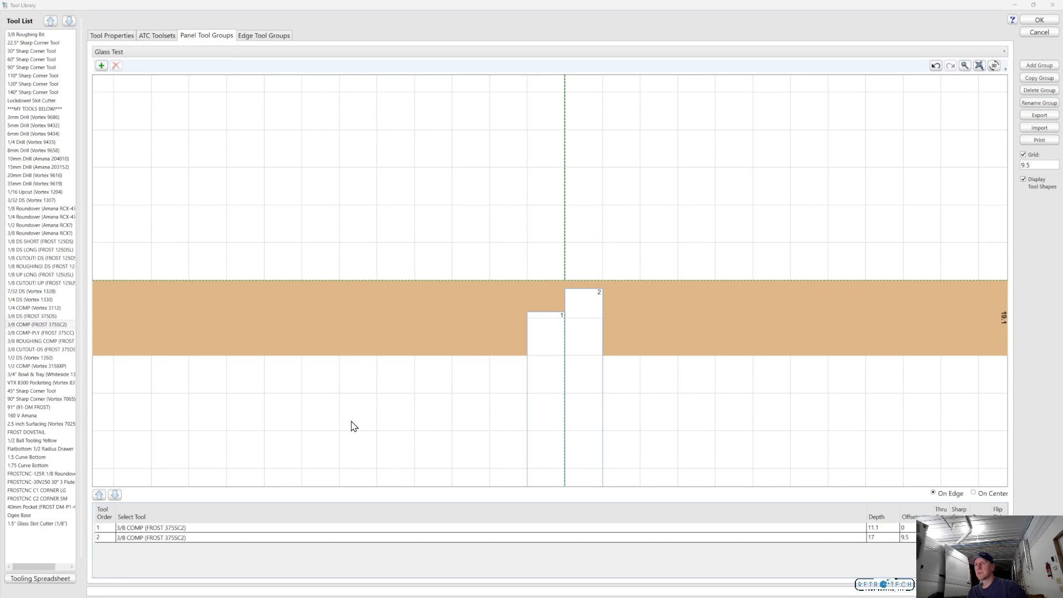
Step: Place the 1/8 DS LONG (FROST 125DSL) in the profile as the third tool and flip it to the opposite face
{"action": "left_click", "coordinate": [51, 251]}
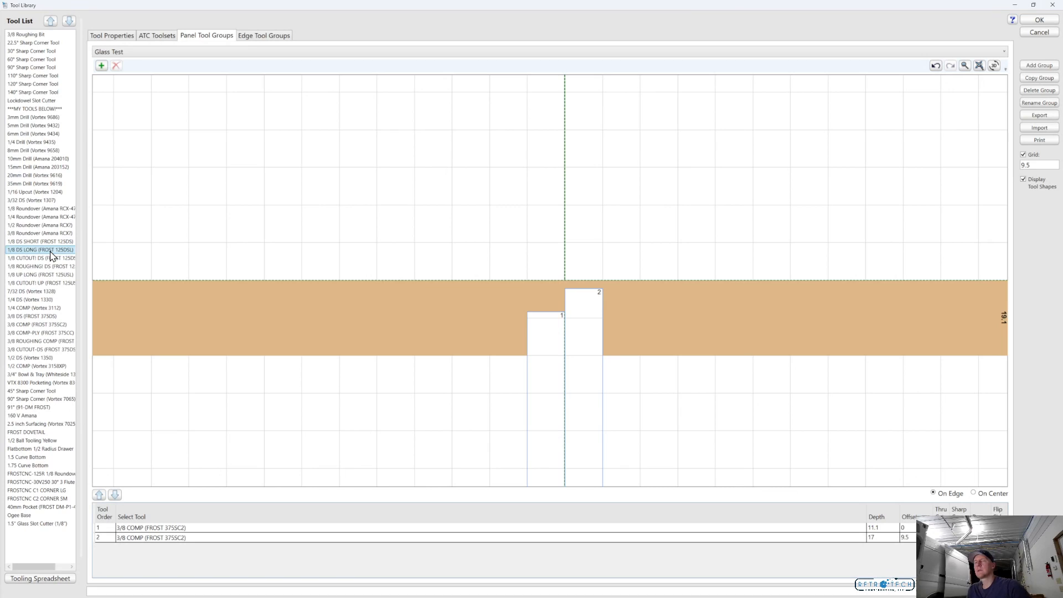
{"action": "left_click_drag", "start_coordinate": [50, 255], "coordinate": [636, 227]}
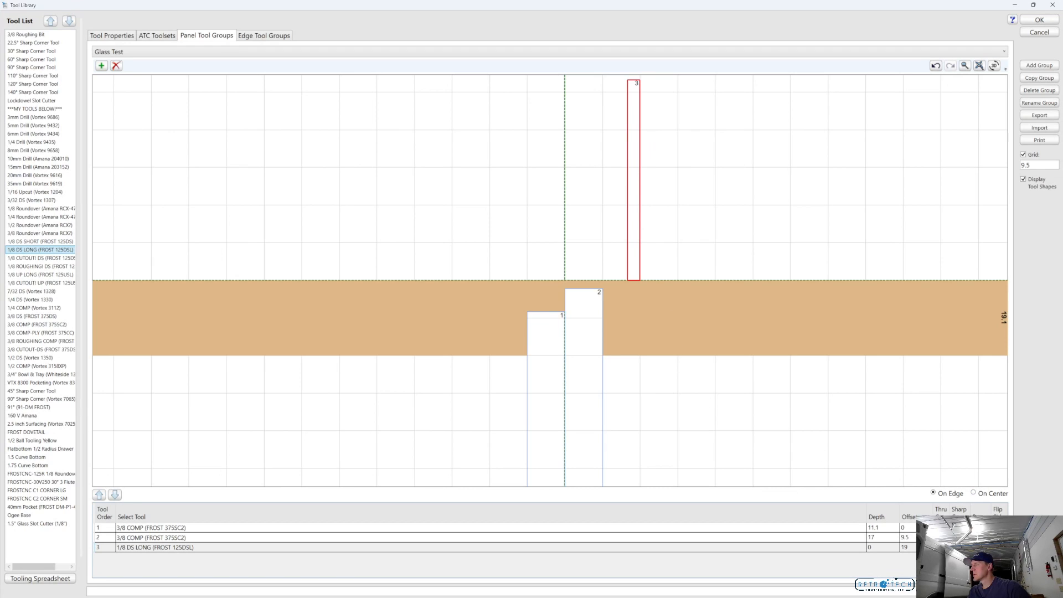
{"action": "left_click", "coordinate": [997, 547]}
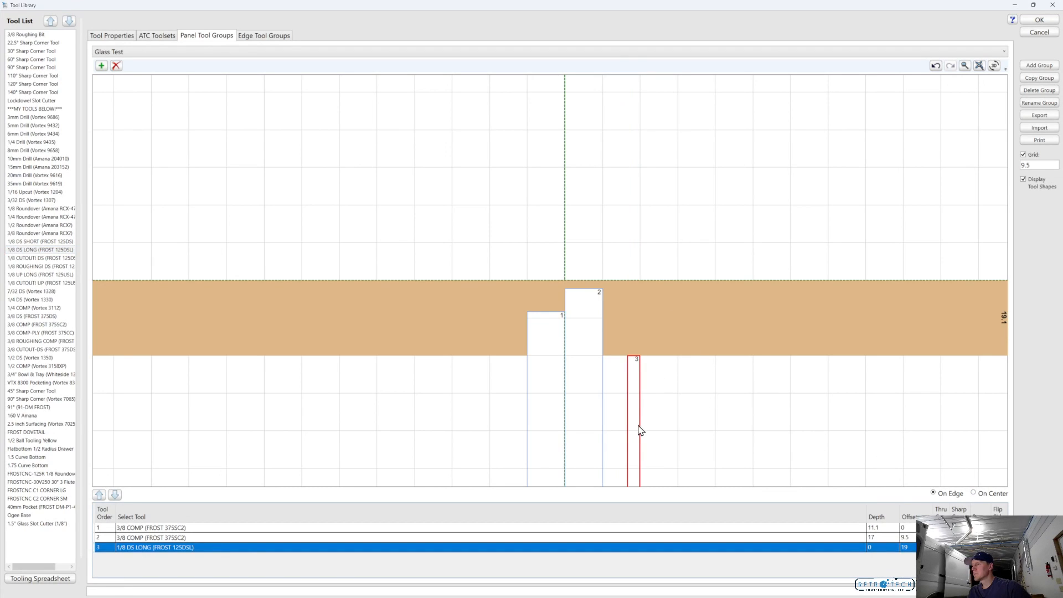
Step: Switch the displayed units to inches and set the third tool's depth to 7/16
{"action": "left_click", "coordinate": [884, 546]}
{"action": "key", "text": "ctrl+m"}
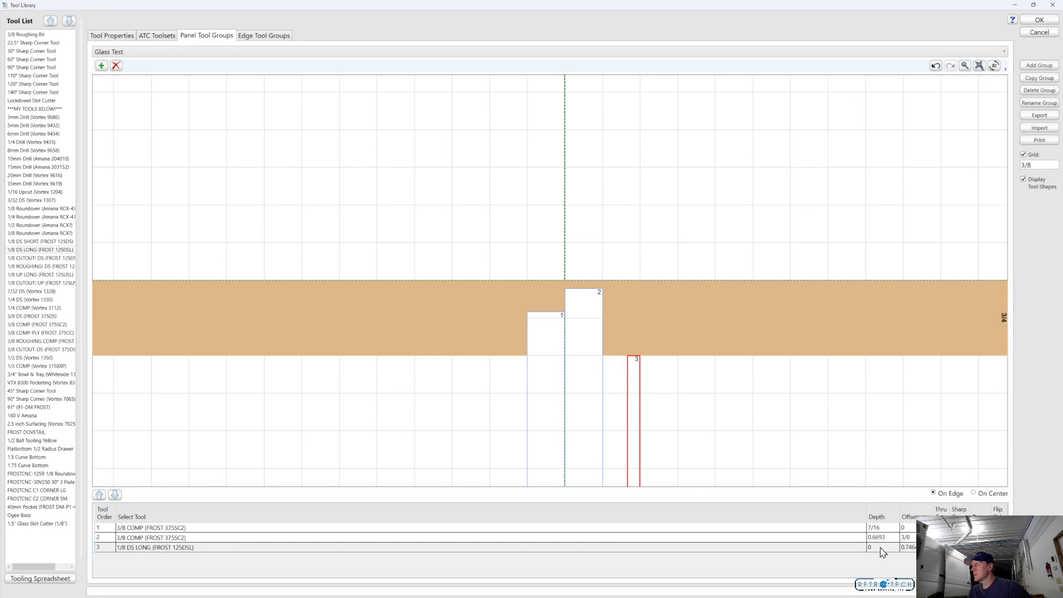
{"action": "double_click", "coordinate": [878, 547]}
{"action": "type", "text": "7/16"}
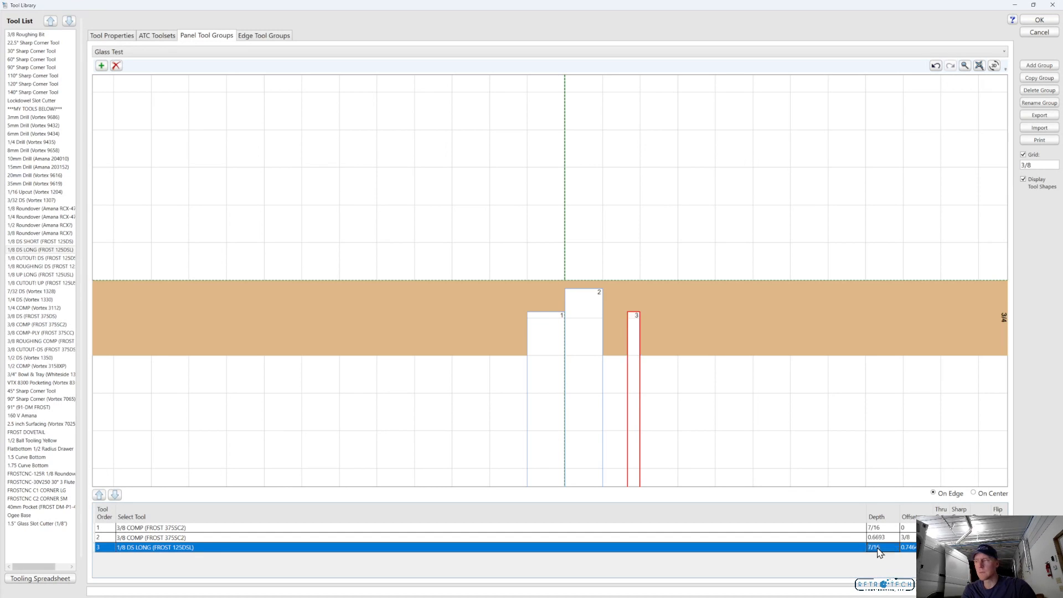
{"action": "key", "text": "Return"}
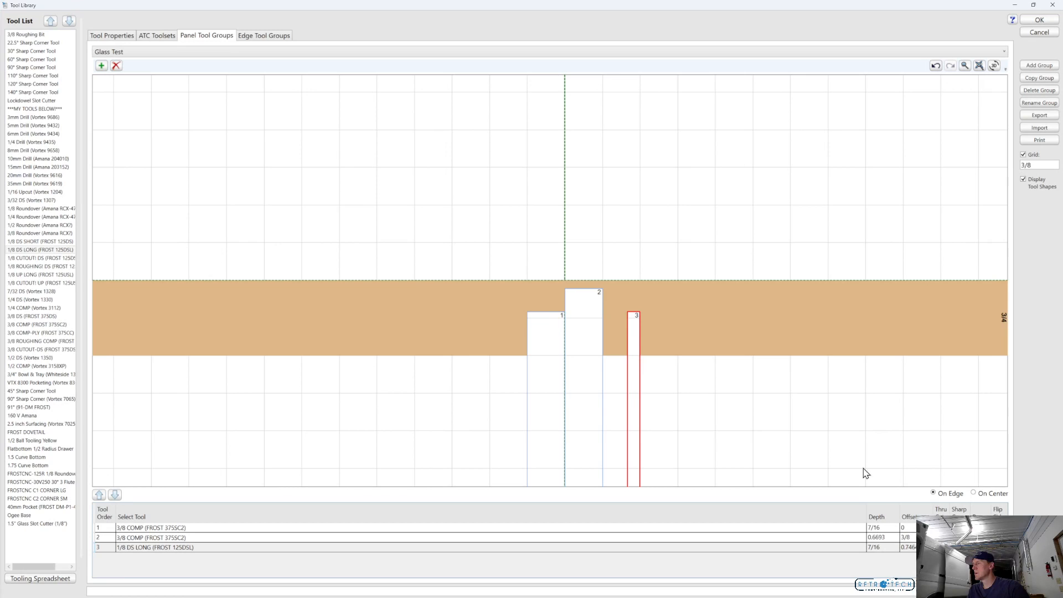
Step: Set the offset of the third tool, the 1/8 DS LONG, to 0
{"action": "left_click", "coordinate": [908, 547]}
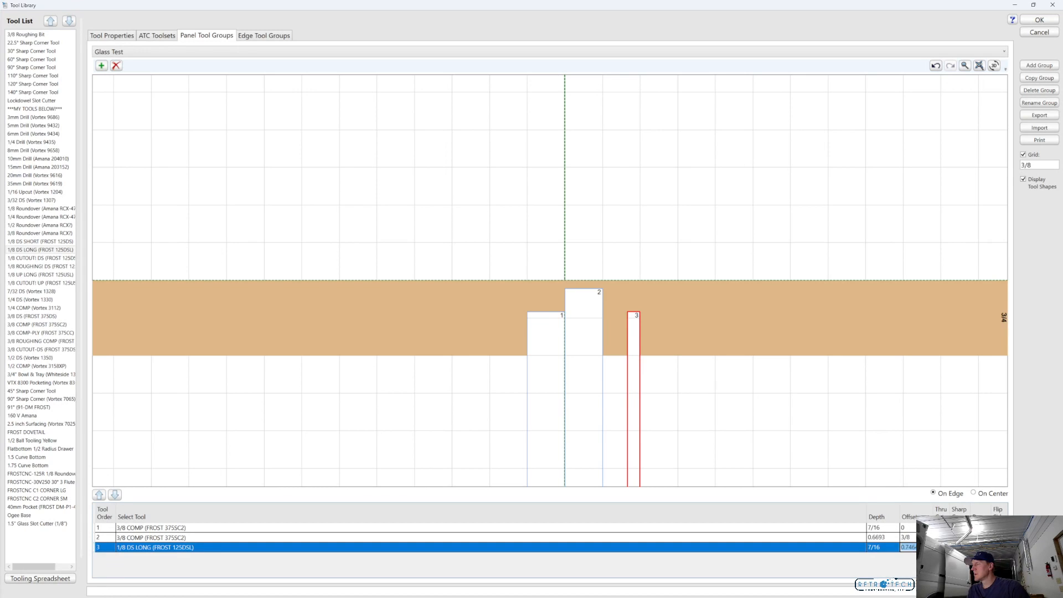
{"action": "type", "text": "0"}
{"action": "key", "text": "Return"}
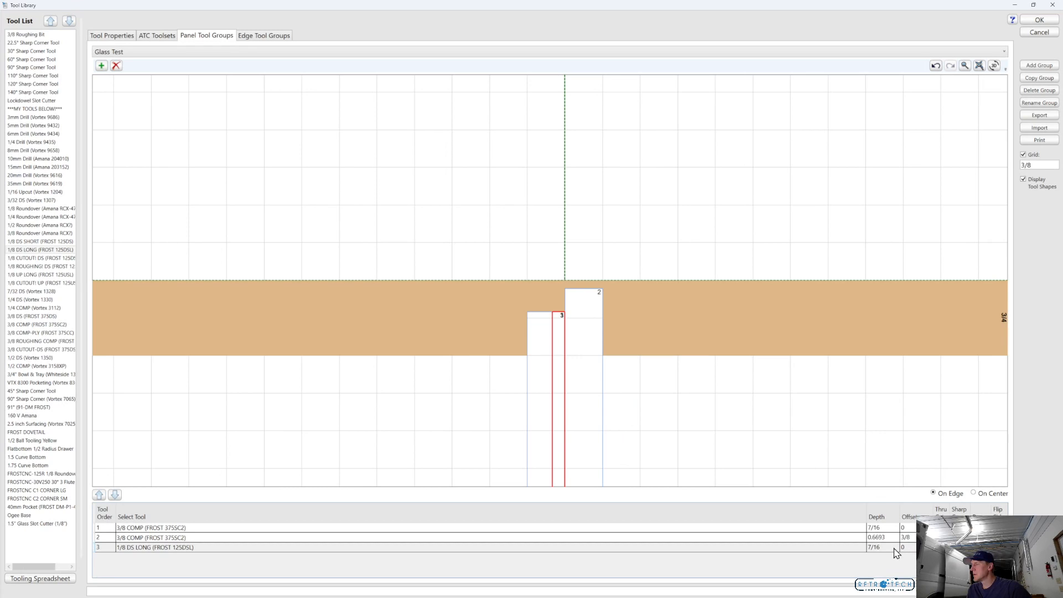
Step: Switch the displayed units back to millimetres and set the third tool's offset to 6.3
{"action": "key", "text": "ctrl+m"}
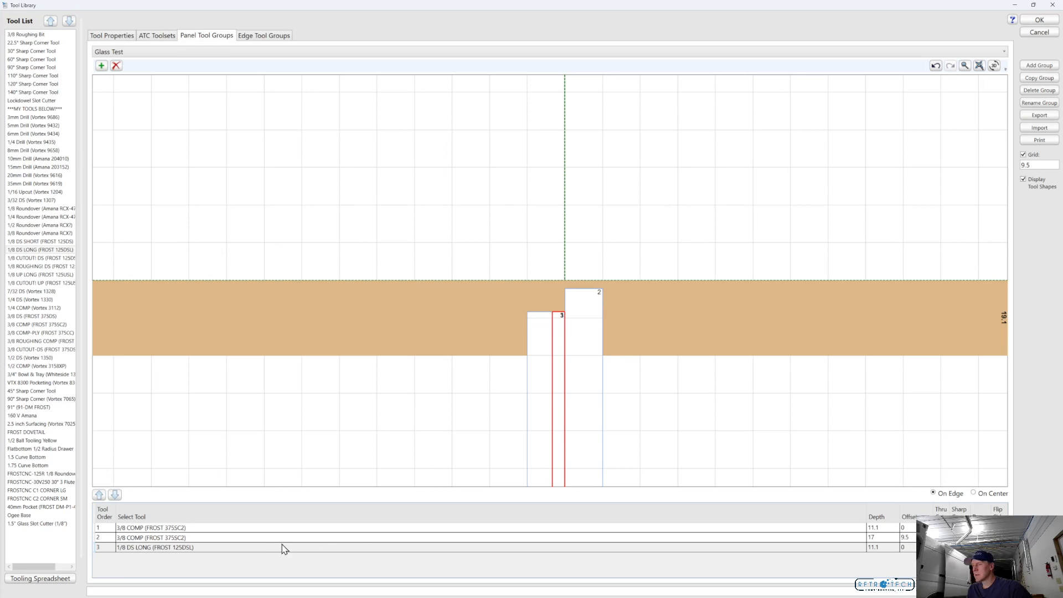
{"action": "left_click", "coordinate": [111, 537]}
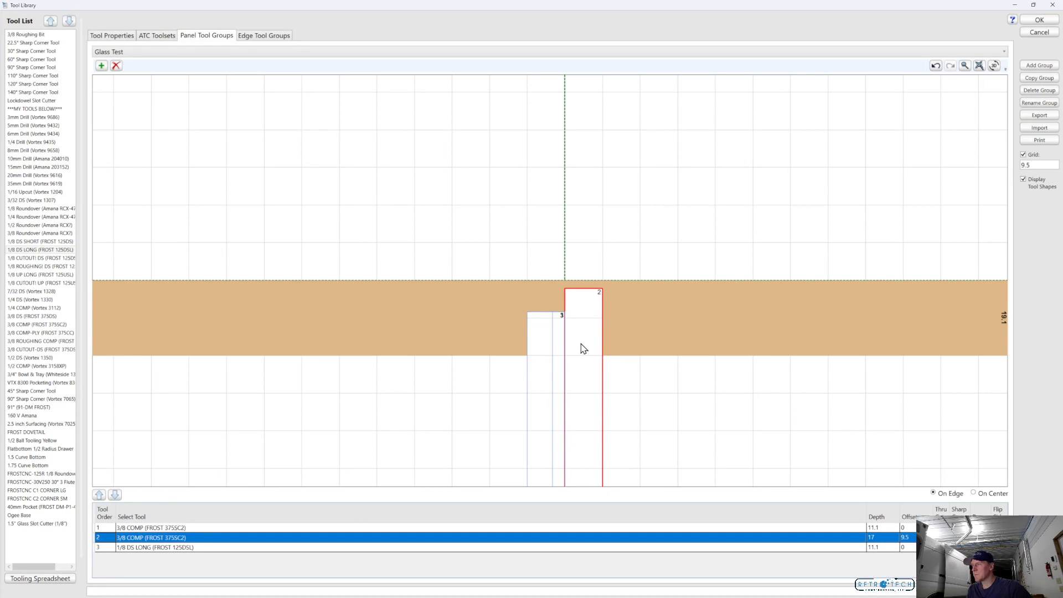
{"action": "left_click", "coordinate": [911, 548]}
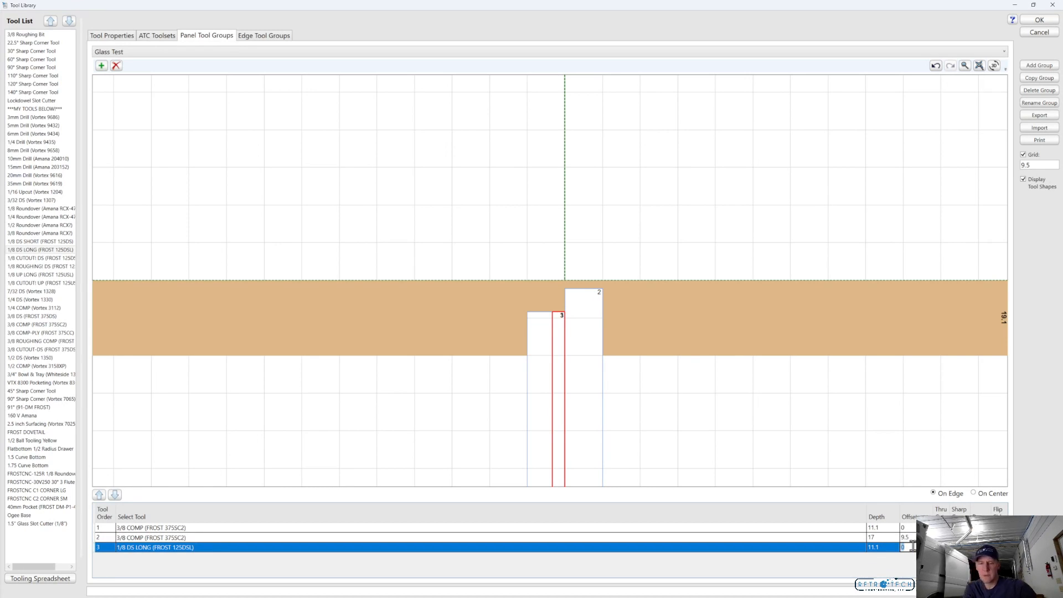
{"action": "type", "text": "9"}
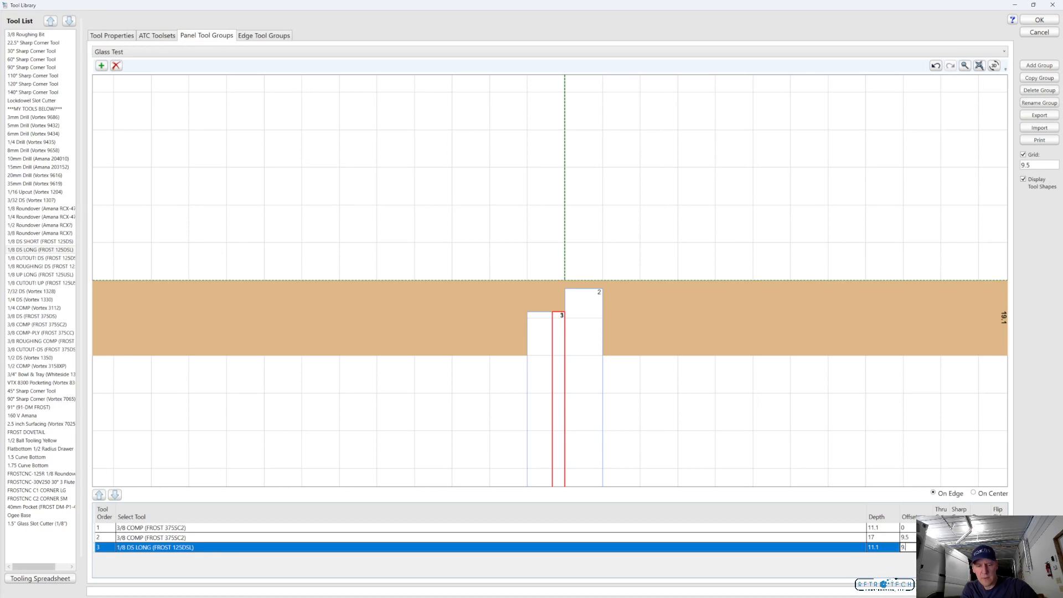
{"action": "type", "text": ".5"}
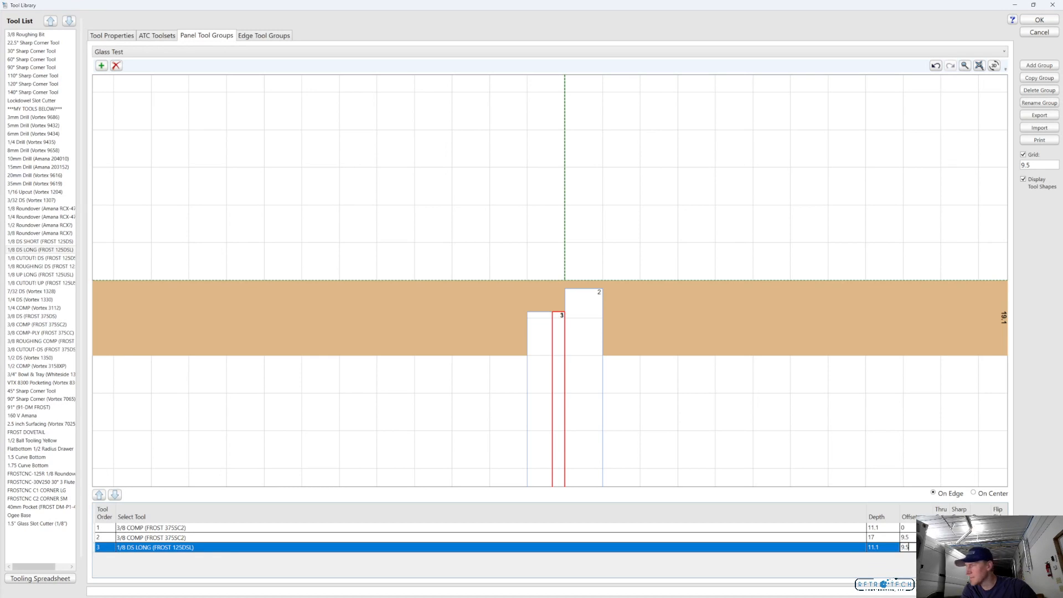
{"action": "type", "text": "-"}
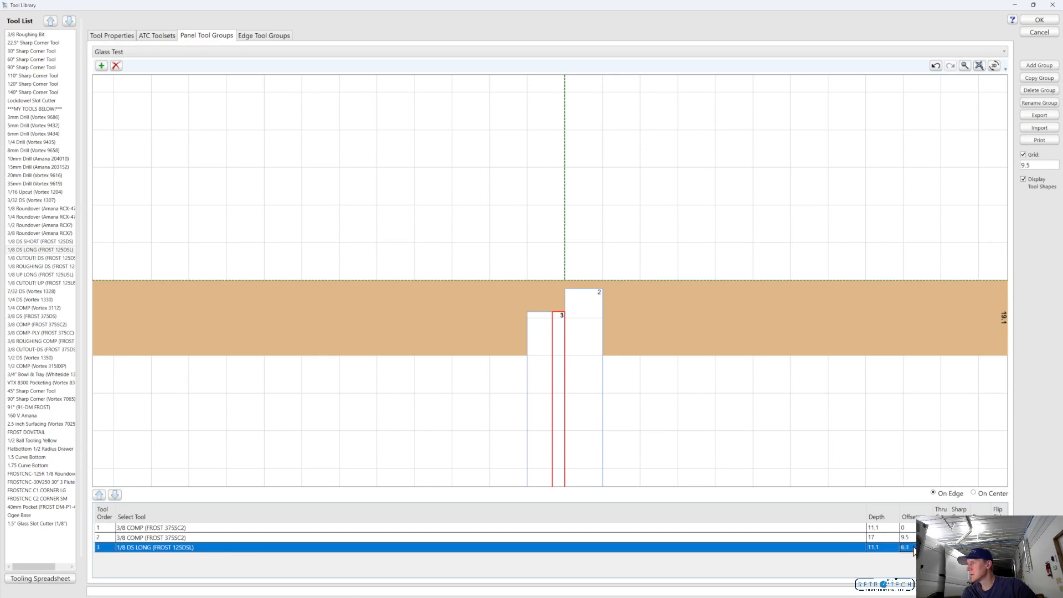
{"action": "key", "text": "Return"}
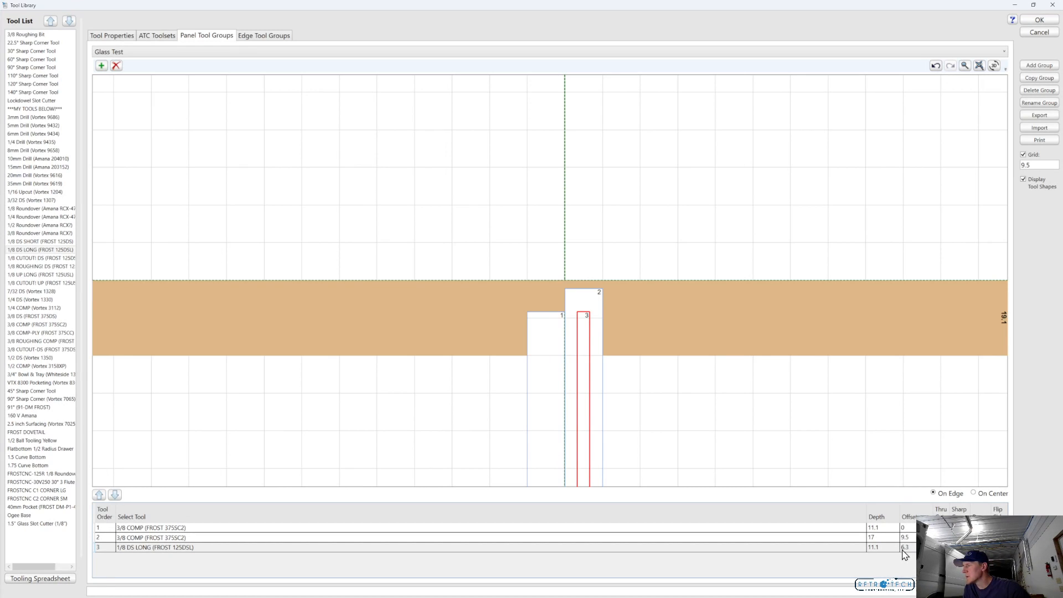
Step: Make the third tool's offset negative, at -6.3, to align it with the outer edge of the first tool's cut
{"action": "left_click", "coordinate": [902, 550]}
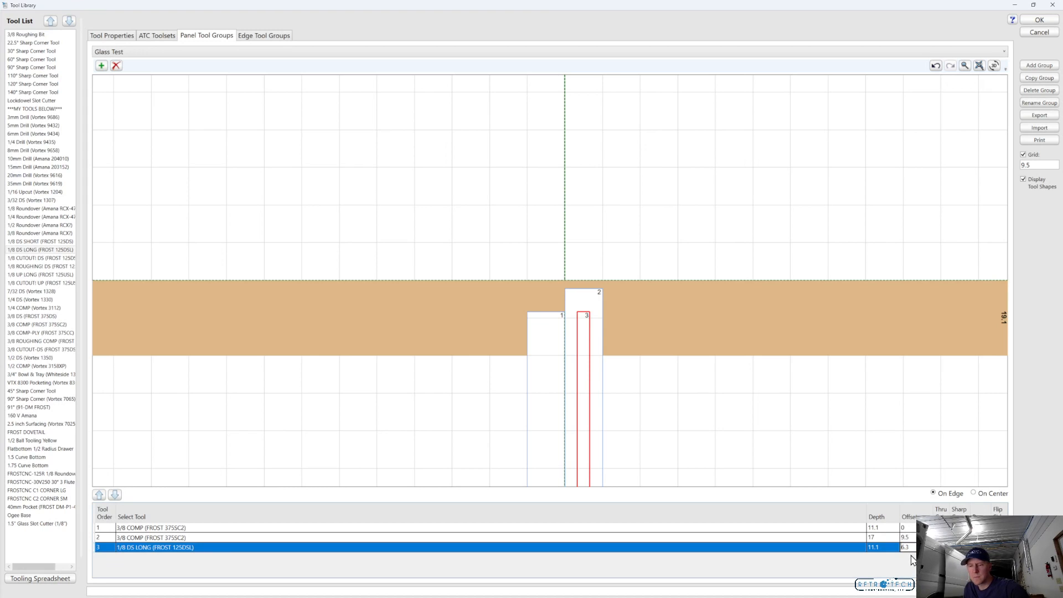
{"action": "type", "text": "-"}
{"action": "key", "text": "Return"}
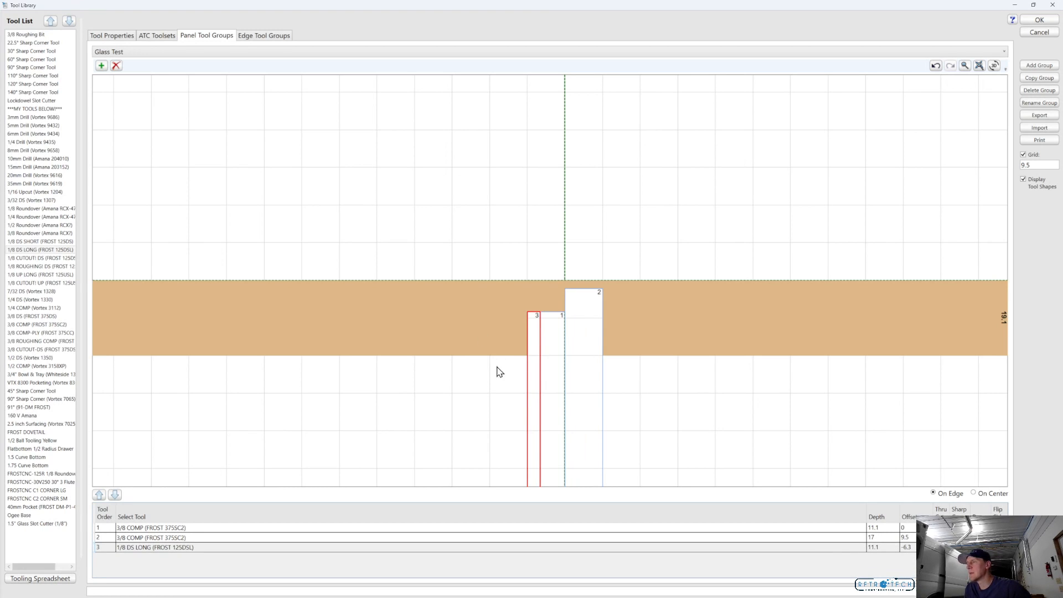
{"action": "scroll", "coordinate": [499, 366], "scroll_direction": "up", "scroll_amount": 5}
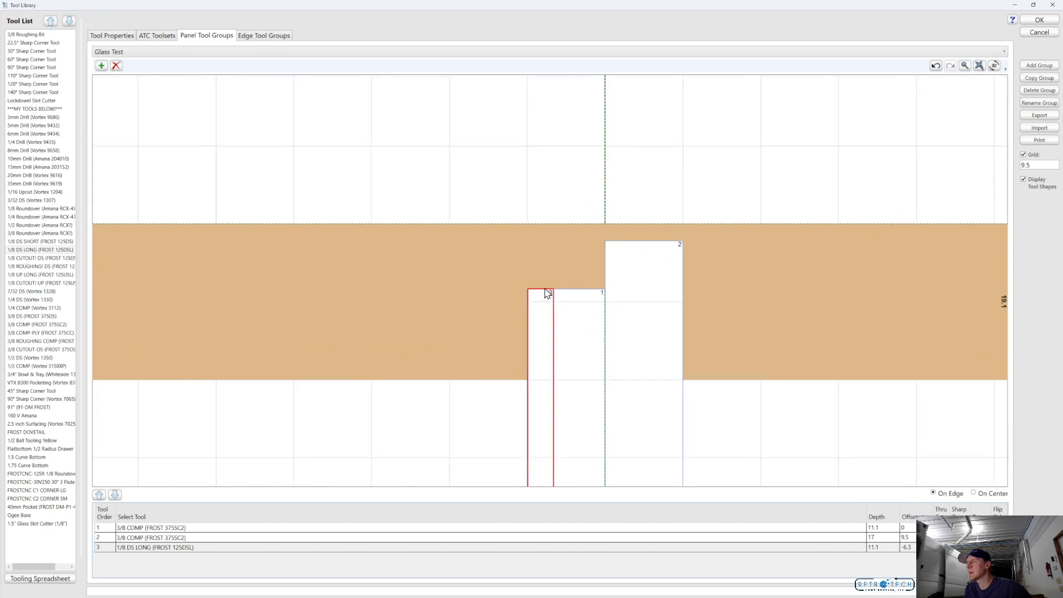
{"action": "scroll", "coordinate": [542, 335], "scroll_direction": "up", "scroll_amount": 5}
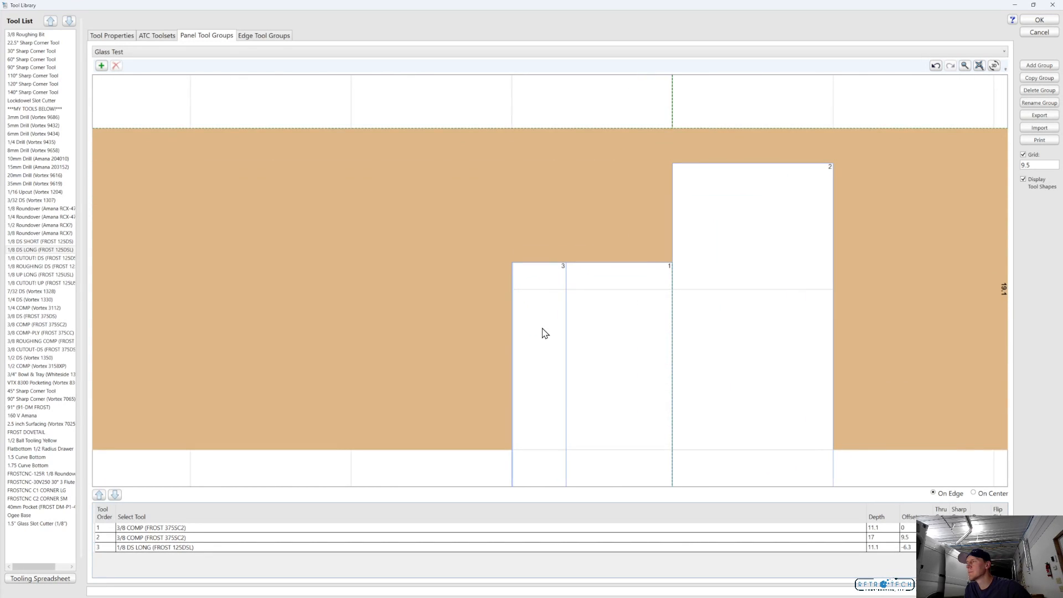
Step: Set the third tool's offset to -6.5 so it cuts slightly past the first tool's outer edge
{"action": "scroll", "coordinate": [542, 343], "scroll_direction": "down", "scroll_amount": 5}
{"action": "scroll", "coordinate": [510, 441], "scroll_direction": "down", "scroll_amount": 1}
{"action": "left_click", "coordinate": [913, 547]}
{"action": "left_click", "coordinate": [913, 548]}
{"action": "key", "text": "BackSpace"}
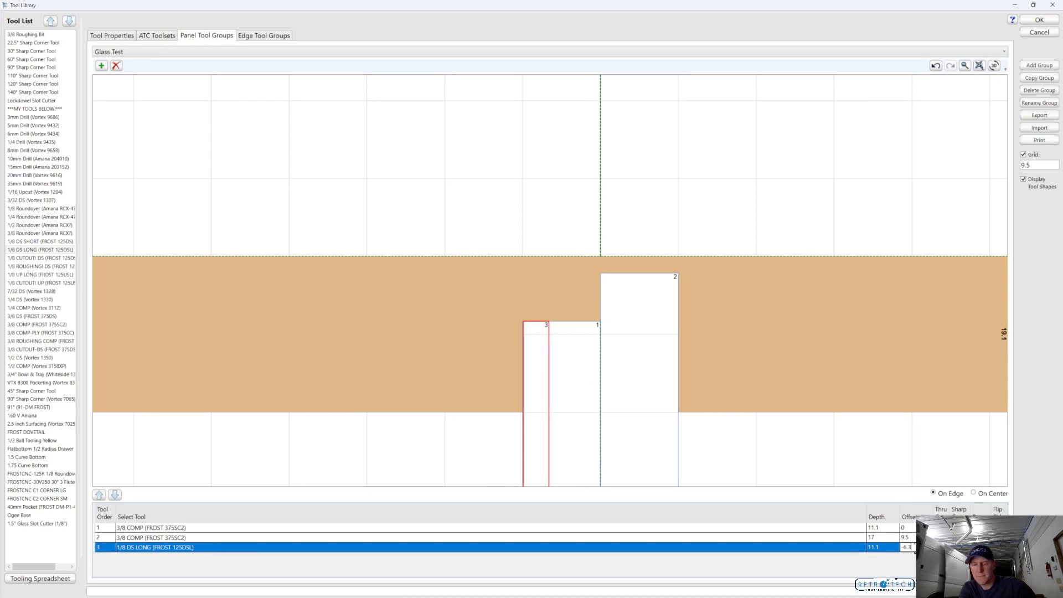
{"action": "type", "text": "5"}
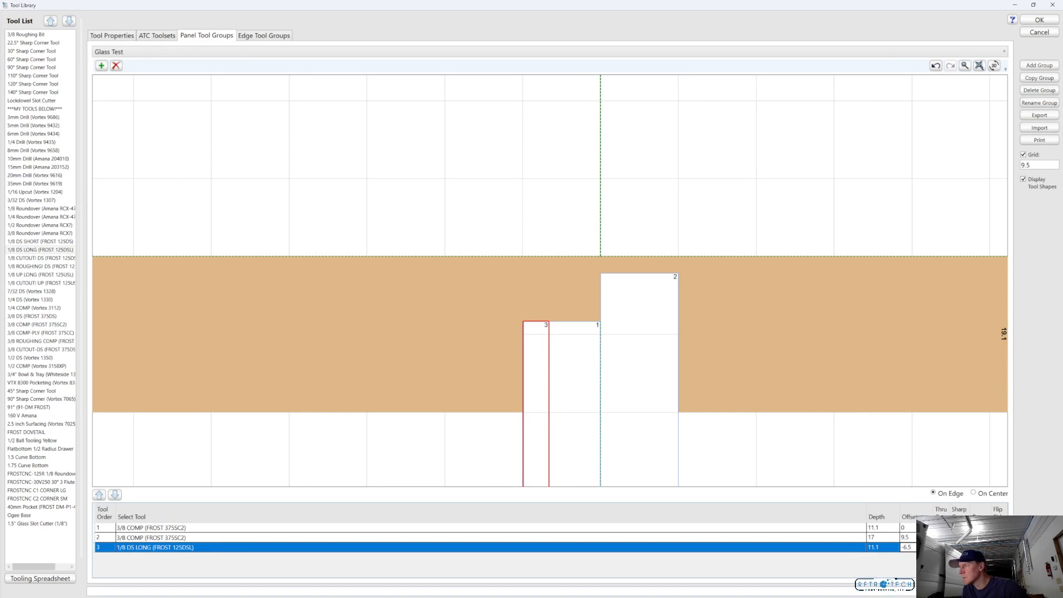
{"action": "left_click", "coordinate": [507, 431]}
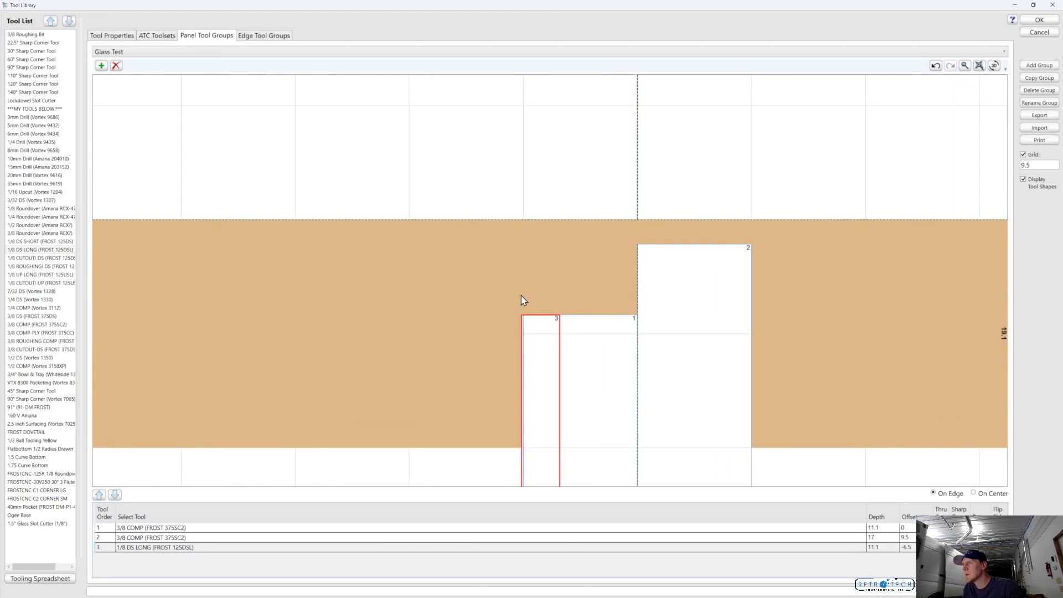
Step: Examine how far the third tool extends past the outer edge of the first tool's cut
{"action": "scroll", "coordinate": [522, 296], "scroll_direction": "up", "scroll_amount": 1}
{"action": "scroll", "coordinate": [546, 371], "scroll_direction": "up", "scroll_amount": 1}
{"action": "scroll", "coordinate": [533, 400], "scroll_direction": "down", "scroll_amount": 1}
{"action": "scroll", "coordinate": [520, 429], "scroll_direction": "down", "scroll_amount": 1}
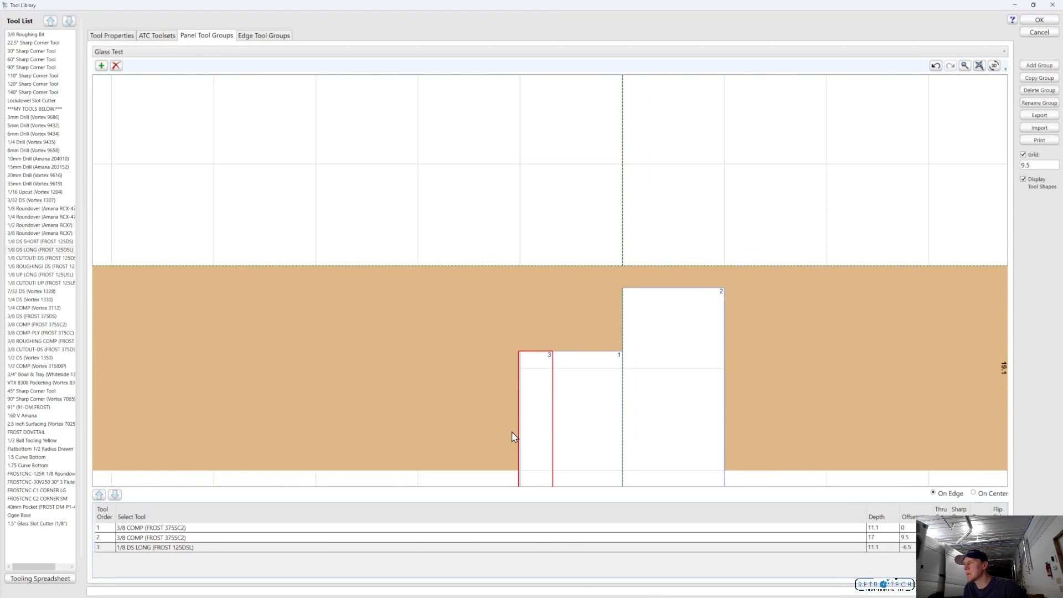
{"action": "scroll", "coordinate": [526, 371], "scroll_direction": "up", "scroll_amount": 3}
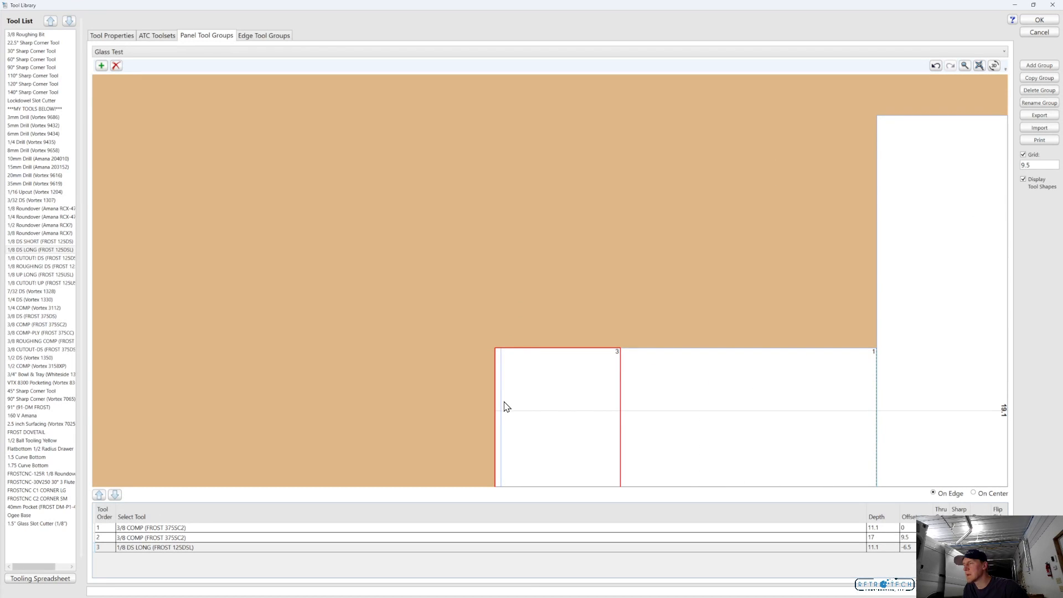
{"action": "scroll", "coordinate": [507, 382], "scroll_direction": "down", "scroll_amount": 3}
{"action": "scroll", "coordinate": [553, 231], "scroll_direction": "down", "scroll_amount": 3}
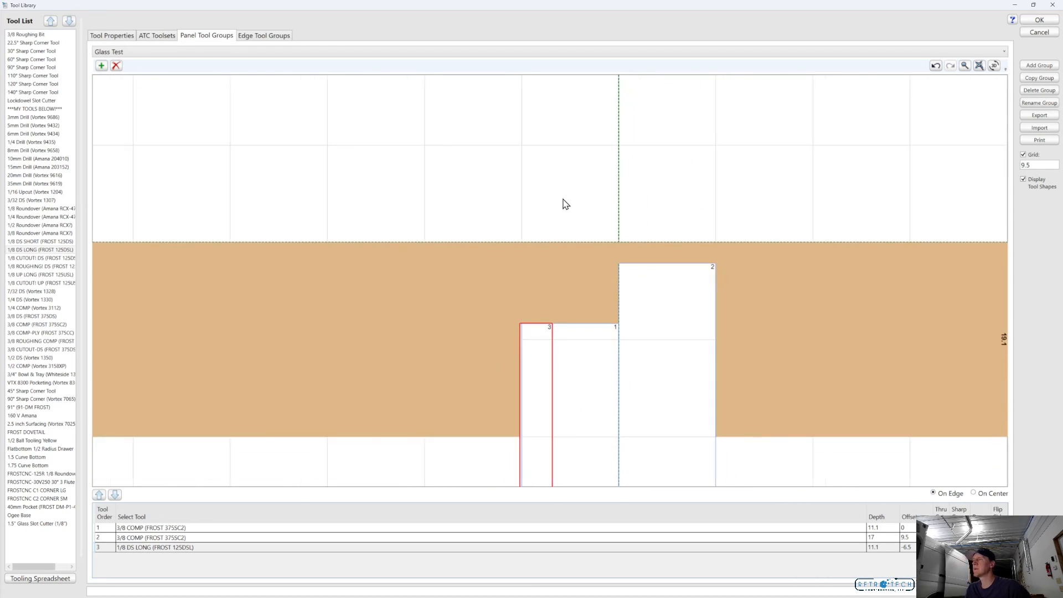
Step: Add another 1/8 DS LONG (FROST 125DSL) as the fourth tool, flipped to the opposite face and cutting through the panel
{"action": "left_click", "coordinate": [547, 142]}
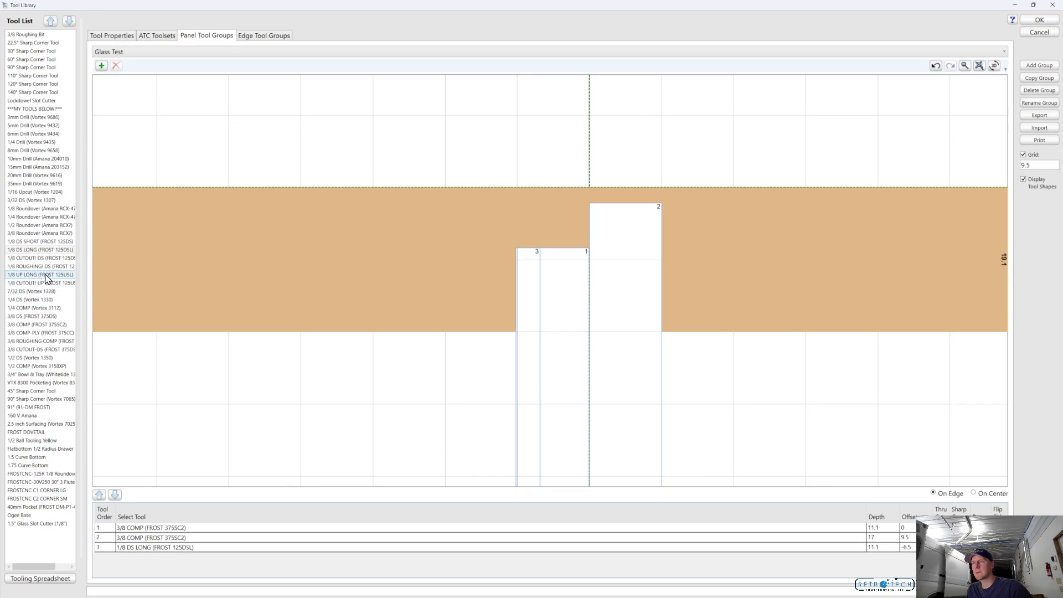
{"action": "left_click_drag", "start_coordinate": [47, 252], "coordinate": [515, 158]}
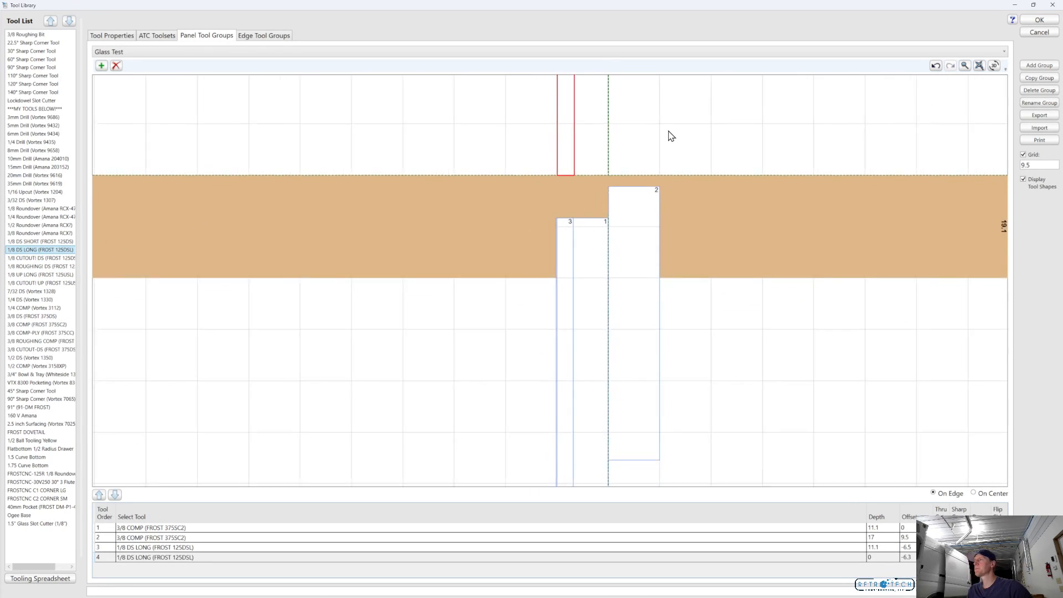
{"action": "left_click_drag", "start_coordinate": [496, 187], "coordinate": [591, 204]}
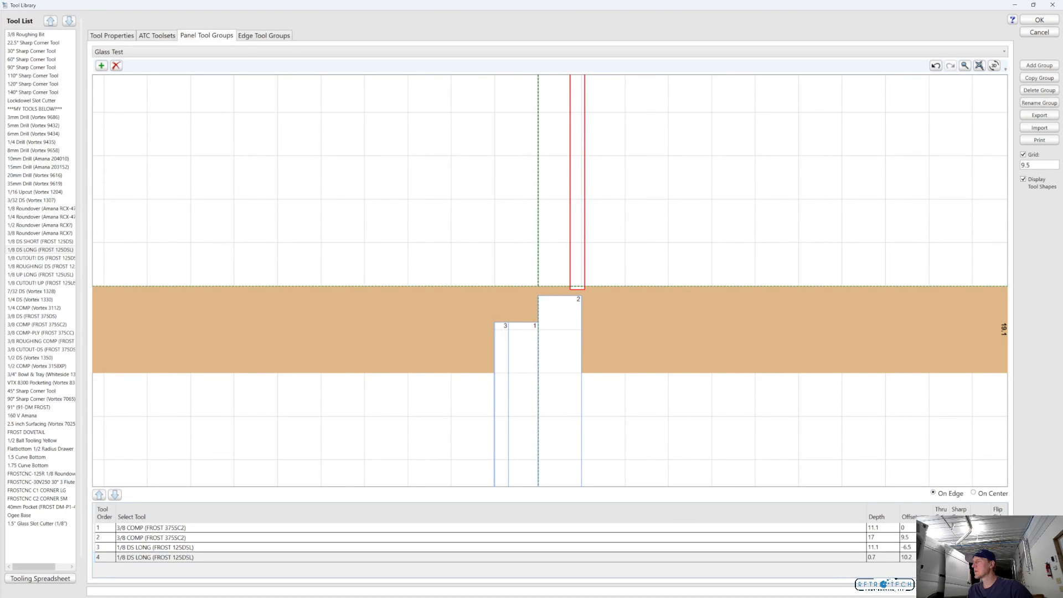
{"action": "left_click", "coordinate": [997, 557]}
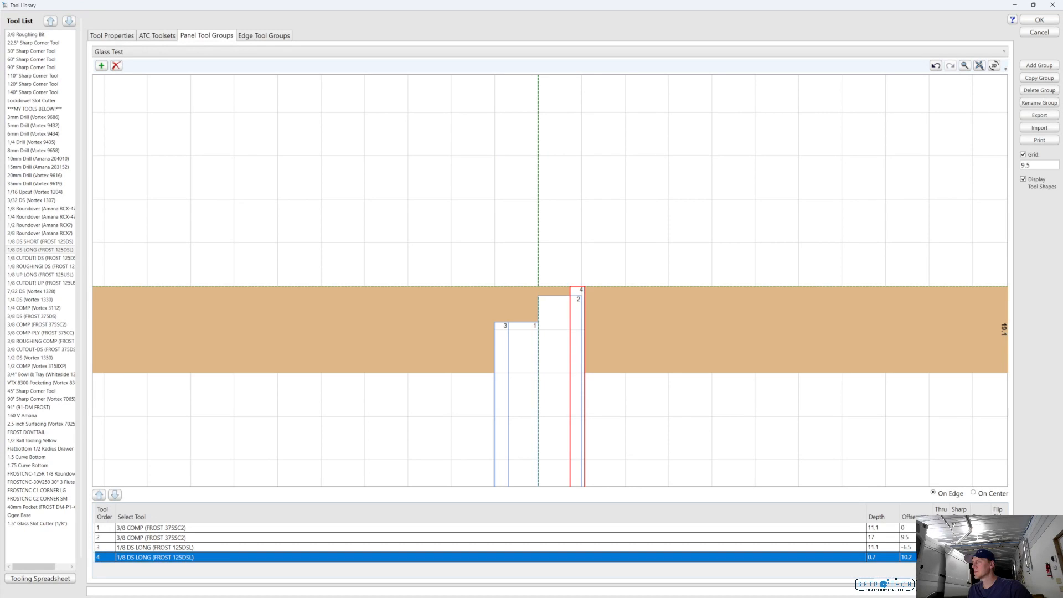
Step: Set the fourth tool's offset to 3.2 and check its alignment with the panel's reference edge
{"action": "left_click", "coordinate": [912, 558]}
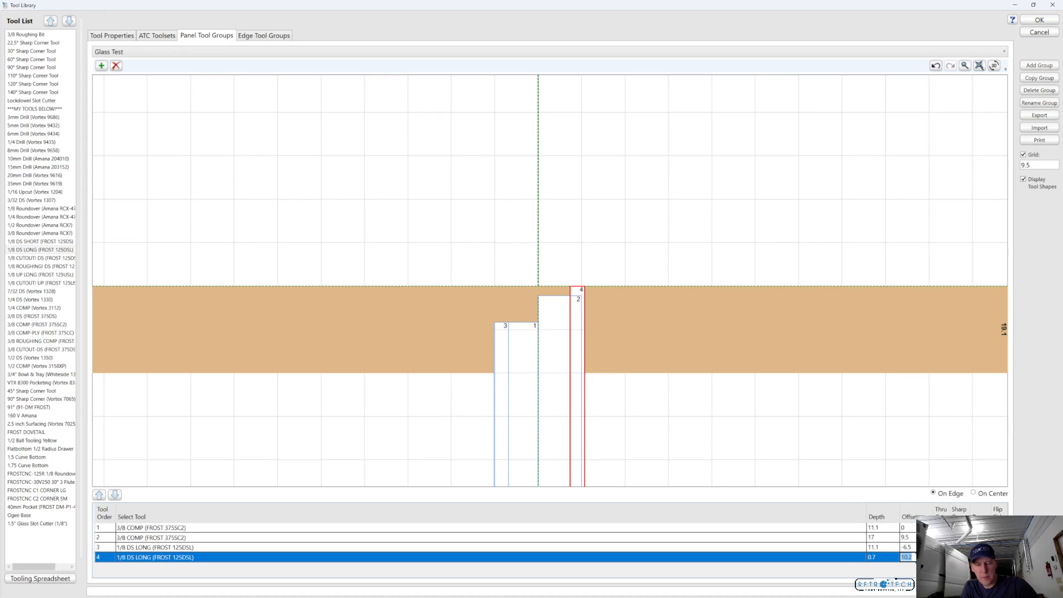
{"action": "type", "text": "3.2"}
{"action": "key", "text": "Return"}
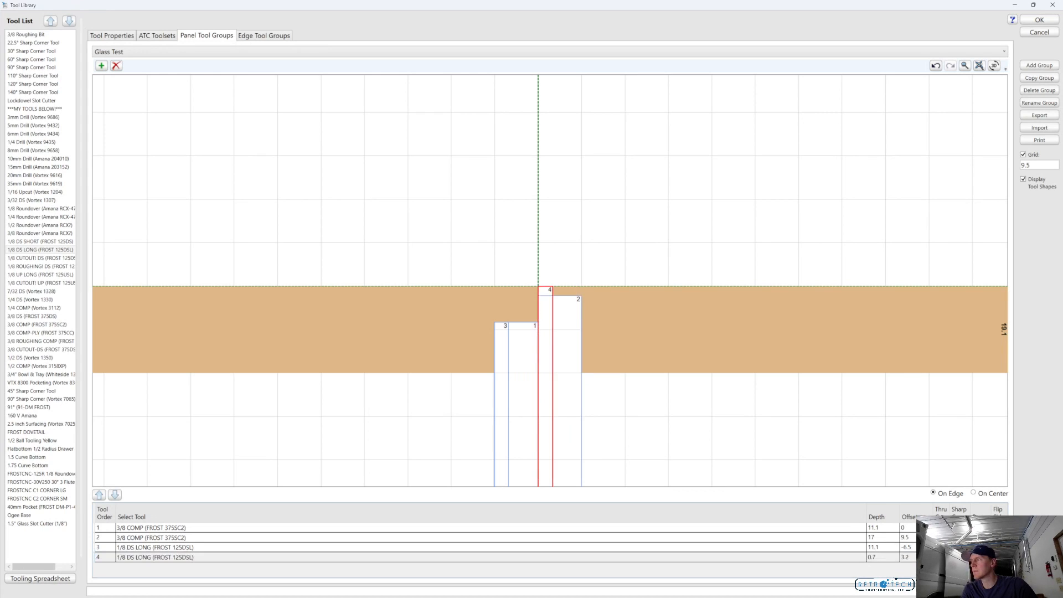
{"action": "scroll", "coordinate": [584, 250], "scroll_direction": "up", "scroll_amount": 3}
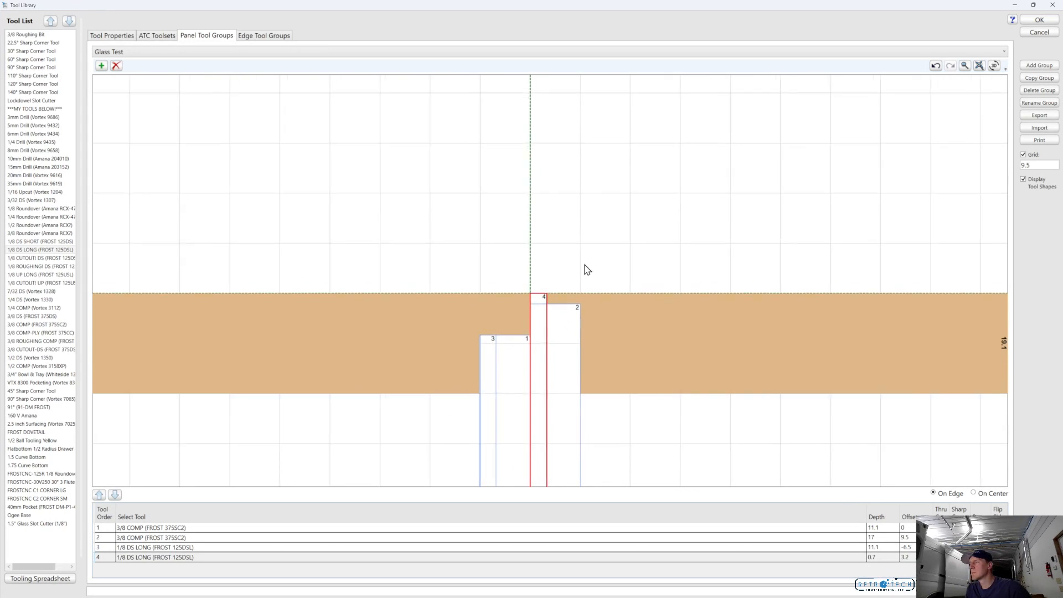
{"action": "scroll", "coordinate": [556, 271], "scroll_direction": "up", "scroll_amount": 3}
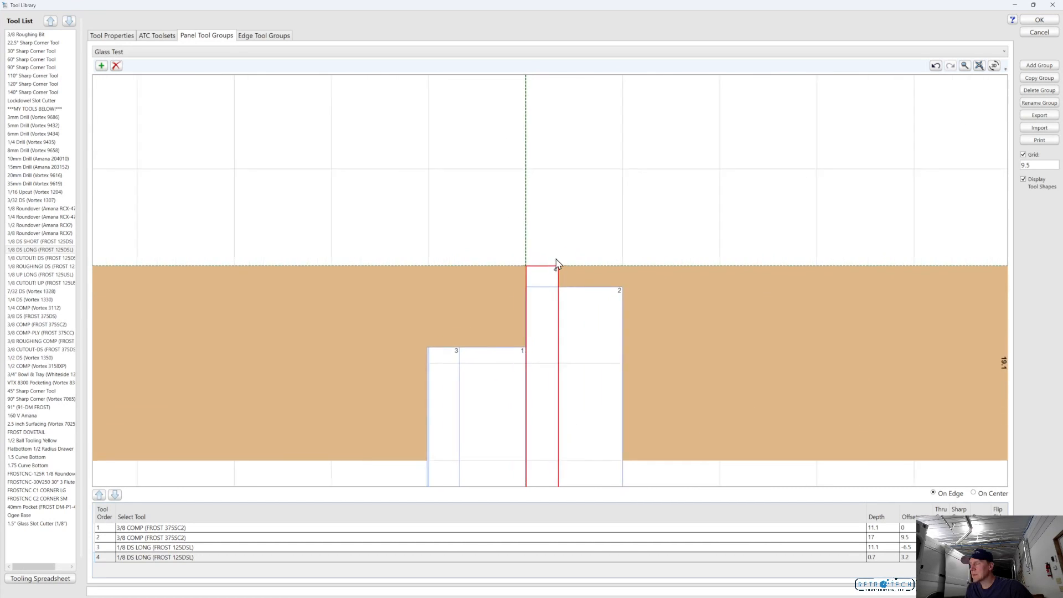
{"action": "scroll", "coordinate": [560, 256], "scroll_direction": "up", "scroll_amount": 2}
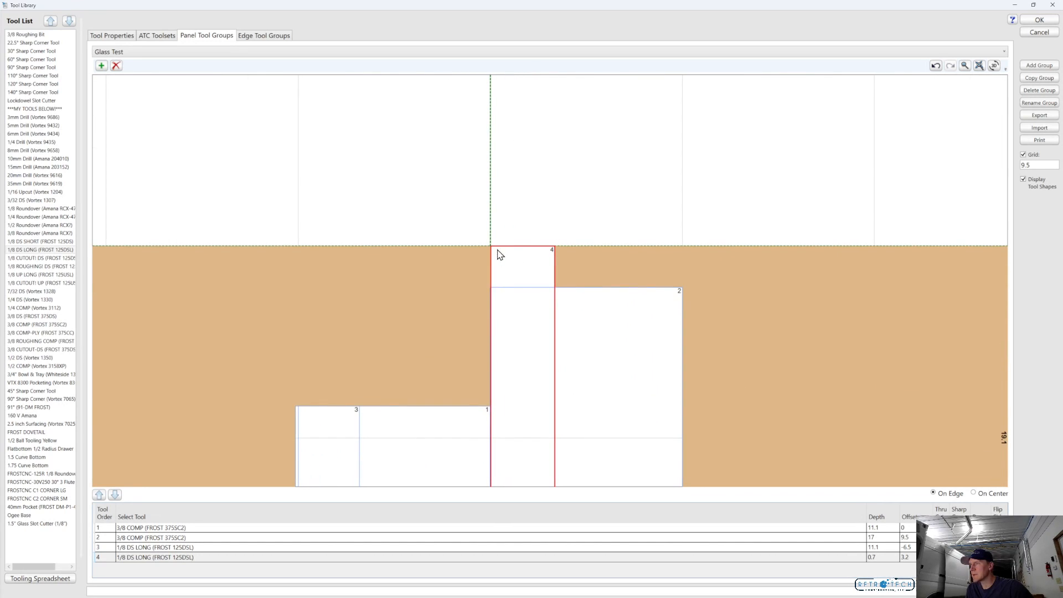
Step: Set the fourth tool's offset to 3 so it slightly overlaps the panel's reference edge
{"action": "scroll", "coordinate": [756, 439], "scroll_direction": "down", "scroll_amount": 1}
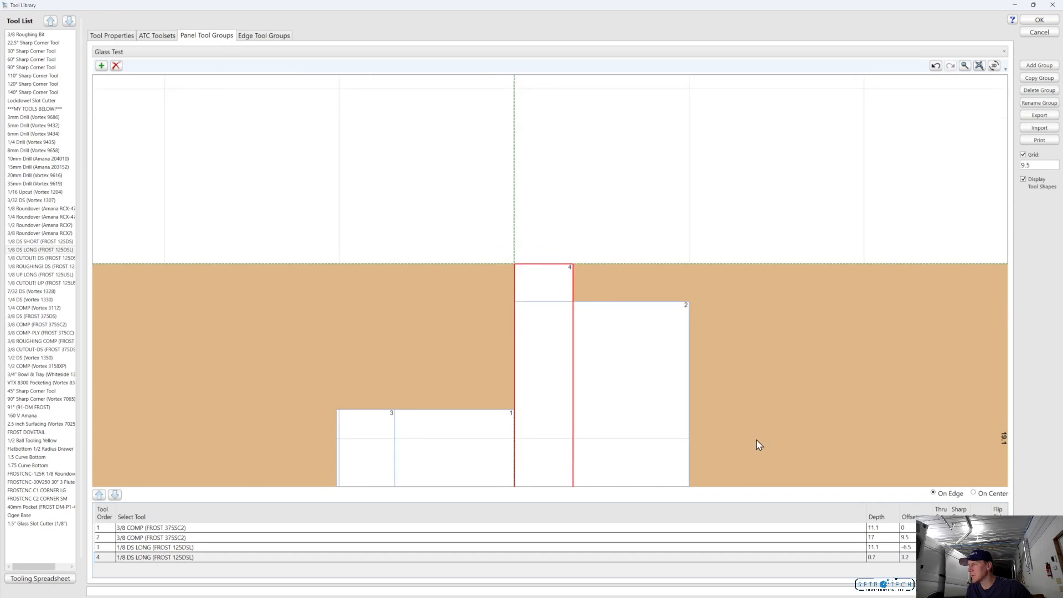
{"action": "scroll", "coordinate": [740, 281], "scroll_direction": "down", "scroll_amount": 1}
{"action": "scroll", "coordinate": [736, 173], "scroll_direction": "down", "scroll_amount": 1}
{"action": "scroll", "coordinate": [737, 174], "scroll_direction": "down", "scroll_amount": 1}
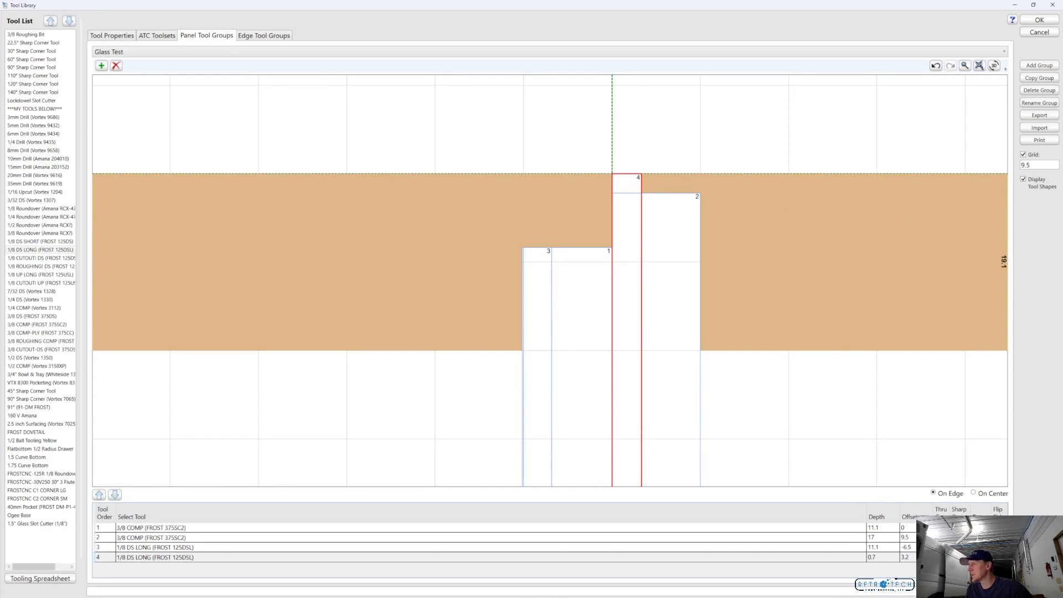
{"action": "left_click", "coordinate": [907, 557]}
{"action": "left_click", "coordinate": [907, 557]}
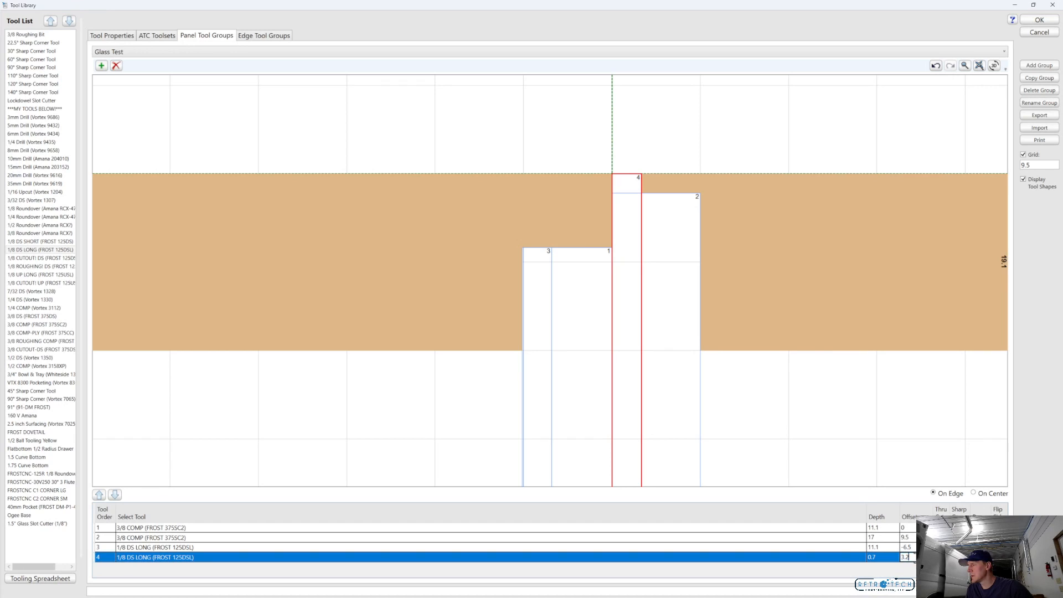
{"action": "type", "text": "3"}
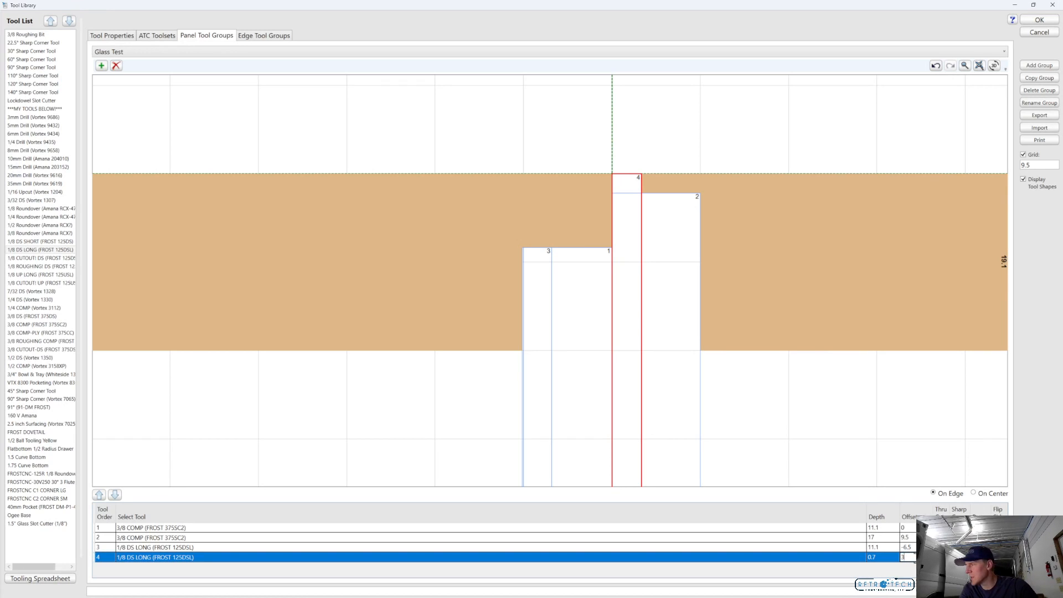
{"action": "key", "text": "Return"}
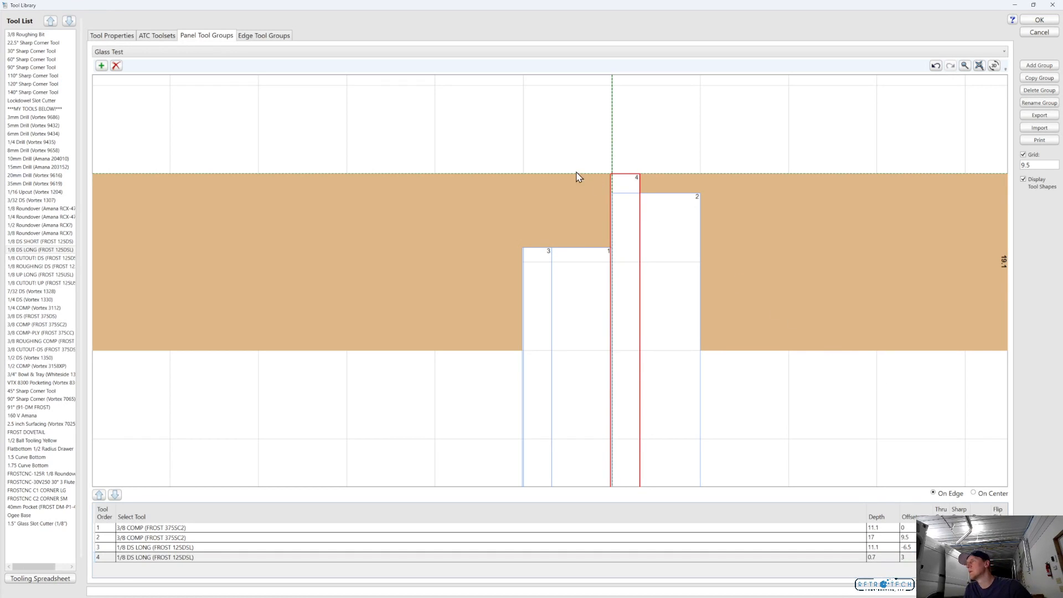
{"action": "scroll", "coordinate": [639, 161], "scroll_direction": "up", "scroll_amount": 1}
{"action": "scroll", "coordinate": [639, 158], "scroll_direction": "up", "scroll_amount": 3}
{"action": "left_click", "coordinate": [634, 165]}
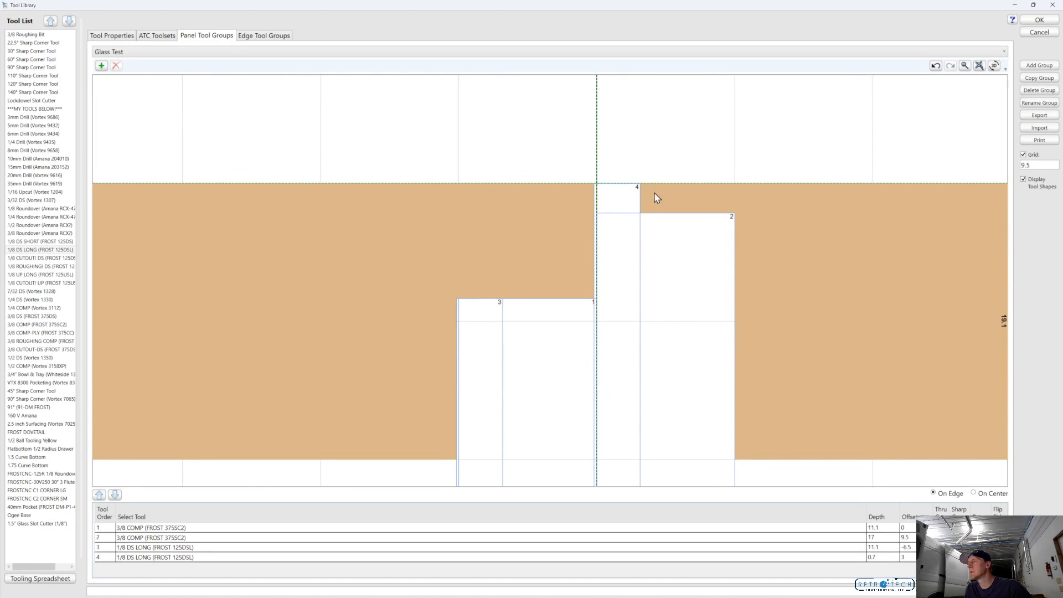
{"action": "scroll", "coordinate": [667, 168], "scroll_direction": "down", "scroll_amount": 2}
{"action": "scroll", "coordinate": [679, 165], "scroll_direction": "down", "scroll_amount": 4}
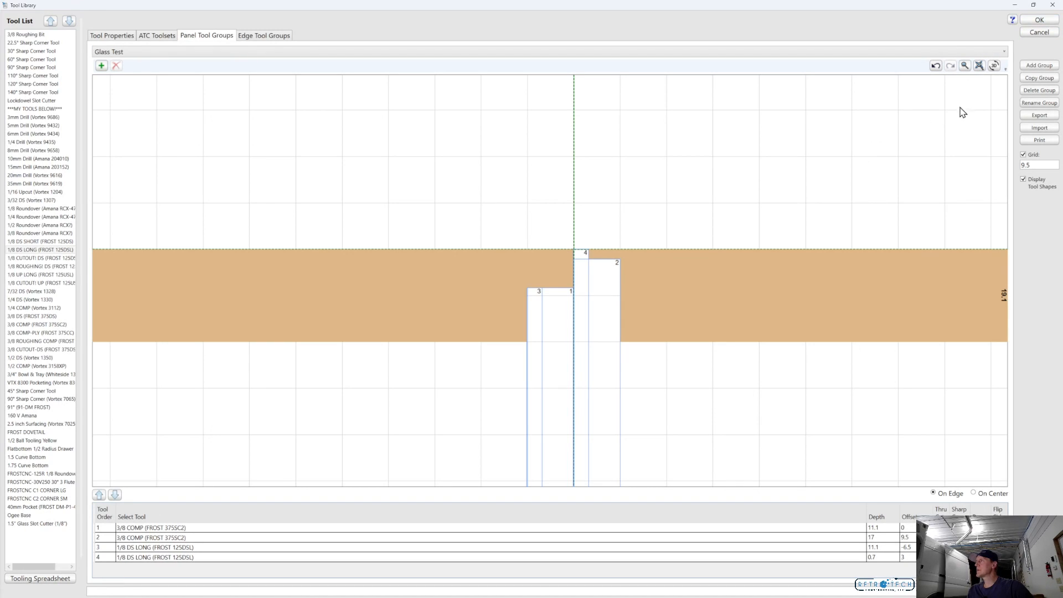
Step: Inspect the Glass Test tool group's cuts on both faces of the panel in the 3D preview
{"action": "left_click", "coordinate": [994, 66]}
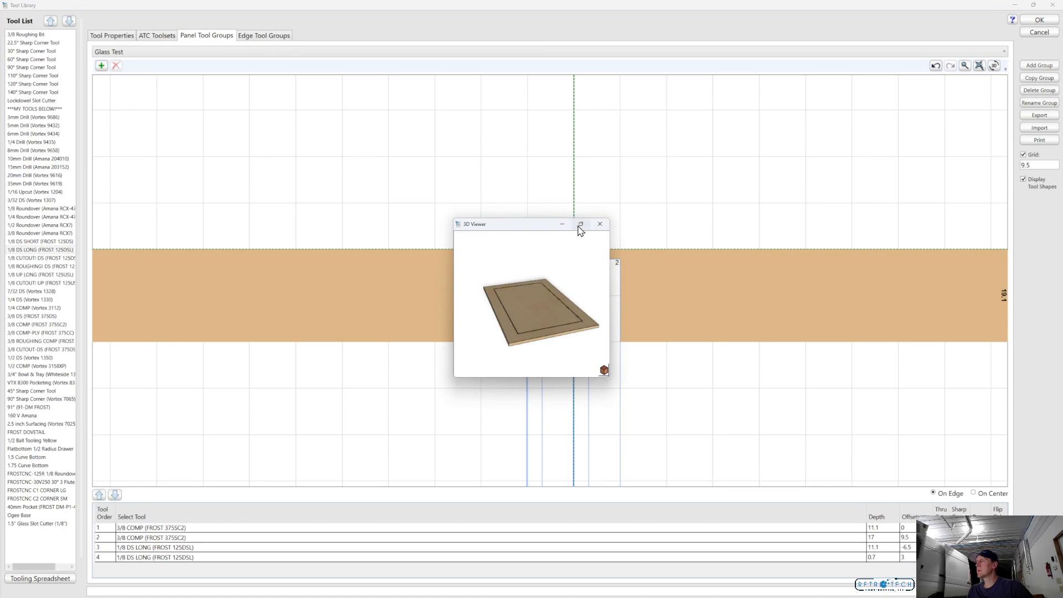
{"action": "left_click", "coordinate": [585, 229]}
{"action": "left_click_drag", "start_coordinate": [590, 244], "coordinate": [578, 279]}
{"action": "scroll", "coordinate": [574, 275], "scroll_direction": "up", "scroll_amount": 3}
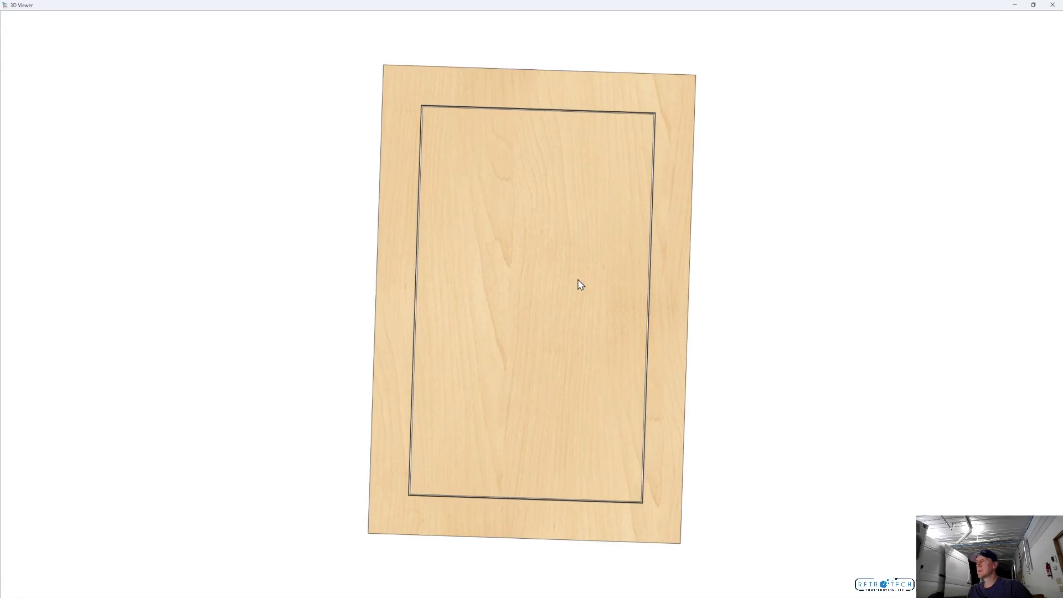
{"action": "mouse_move", "coordinate": [528, 383]}
{"action": "left_mouse_down"}
{"action": "mouse_move", "coordinate": [550, 360]}
{"action": "mouse_move", "coordinate": [543, 304]}
{"action": "mouse_move", "coordinate": [510, 385]}
{"action": "left_mouse_up"}
{"action": "scroll", "coordinate": [543, 305], "scroll_direction": "up", "scroll_amount": 2}
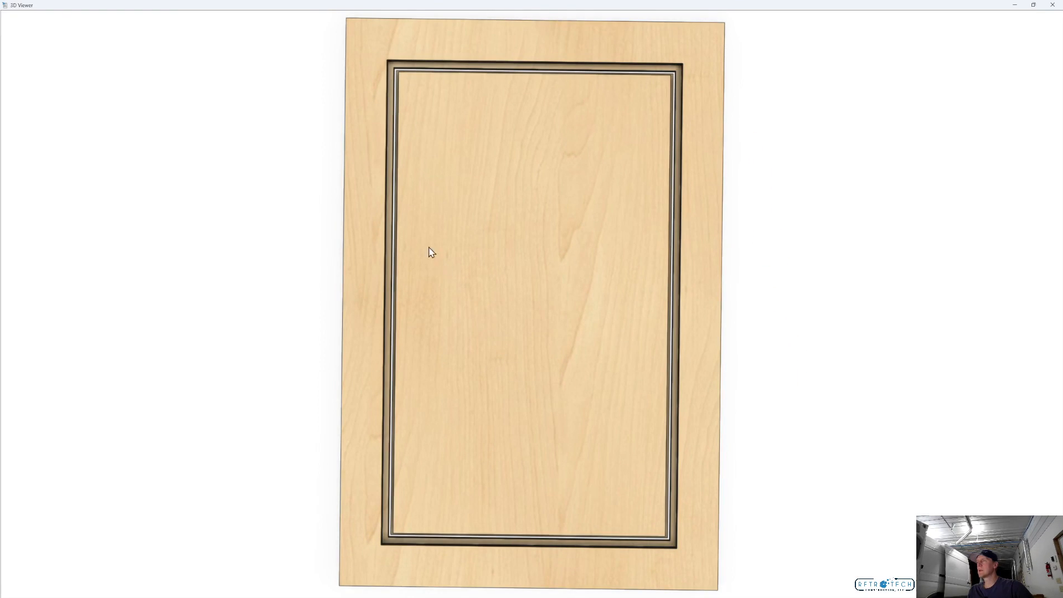
{"action": "scroll", "coordinate": [370, 171], "scroll_direction": "up", "scroll_amount": 2}
{"action": "left_click_drag", "start_coordinate": [334, 237], "coordinate": [382, 131]}
{"action": "scroll", "coordinate": [382, 126], "scroll_direction": "down", "scroll_amount": 3}
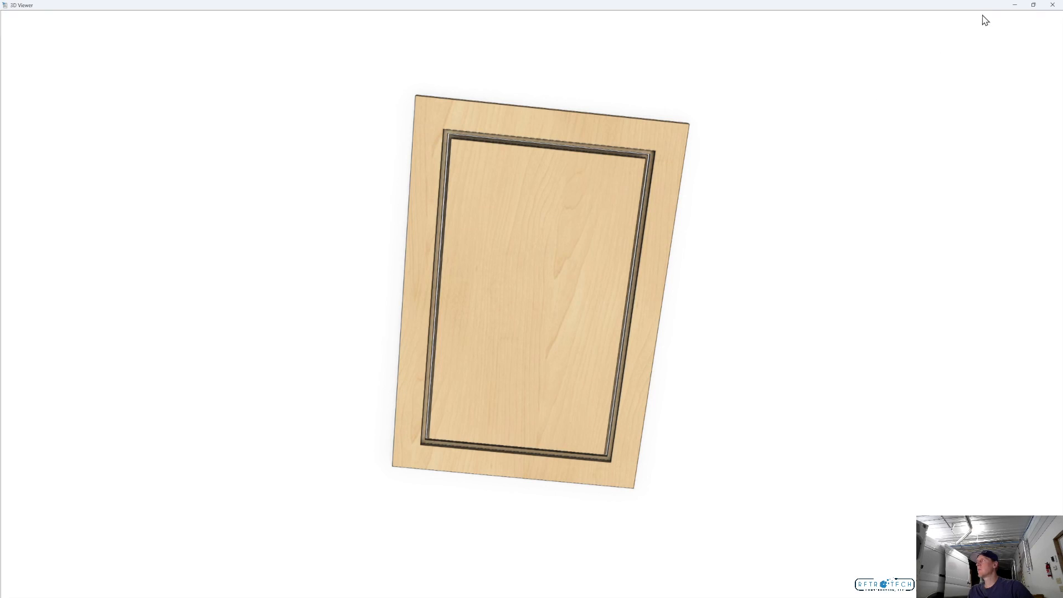
{"action": "left_click", "coordinate": [1054, 7]}
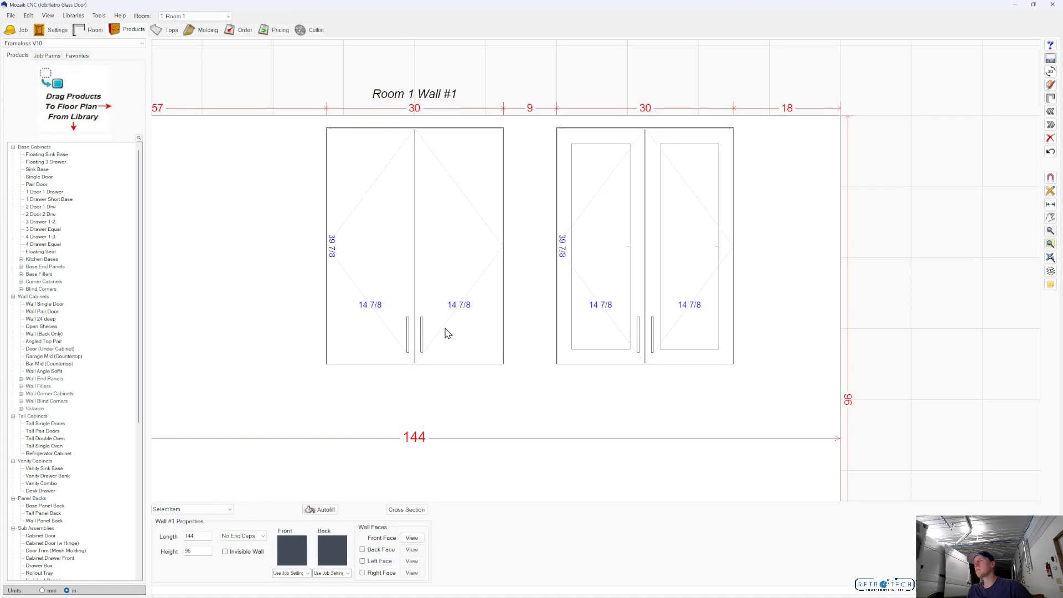
Step: Override the door style of the left Wall Pair Door cabinet with MDF Shaker Glass Test
{"action": "double_click", "coordinate": [459, 261]}
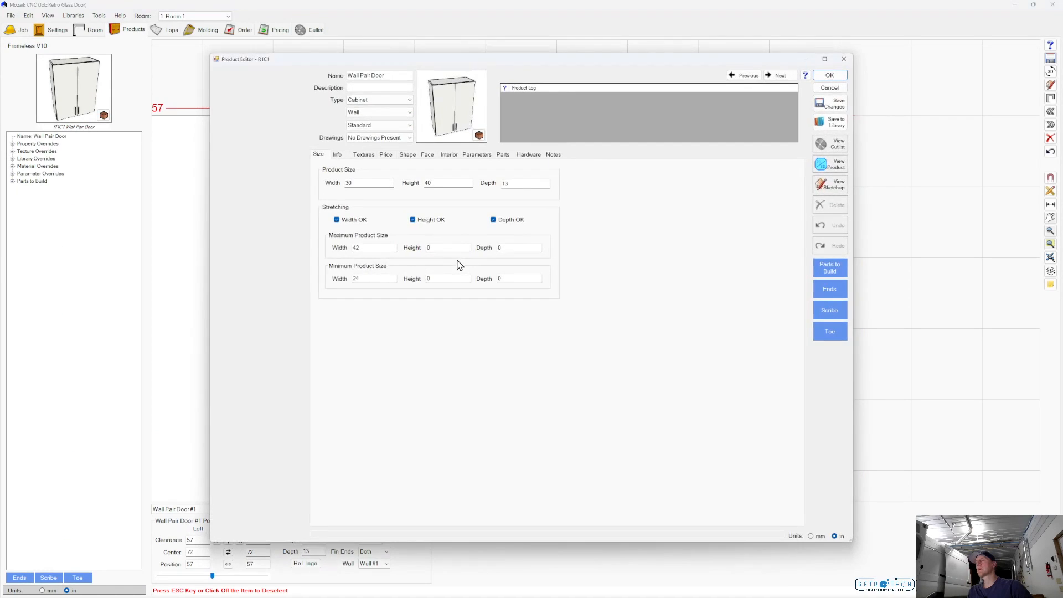
{"action": "left_click", "coordinate": [429, 156]}
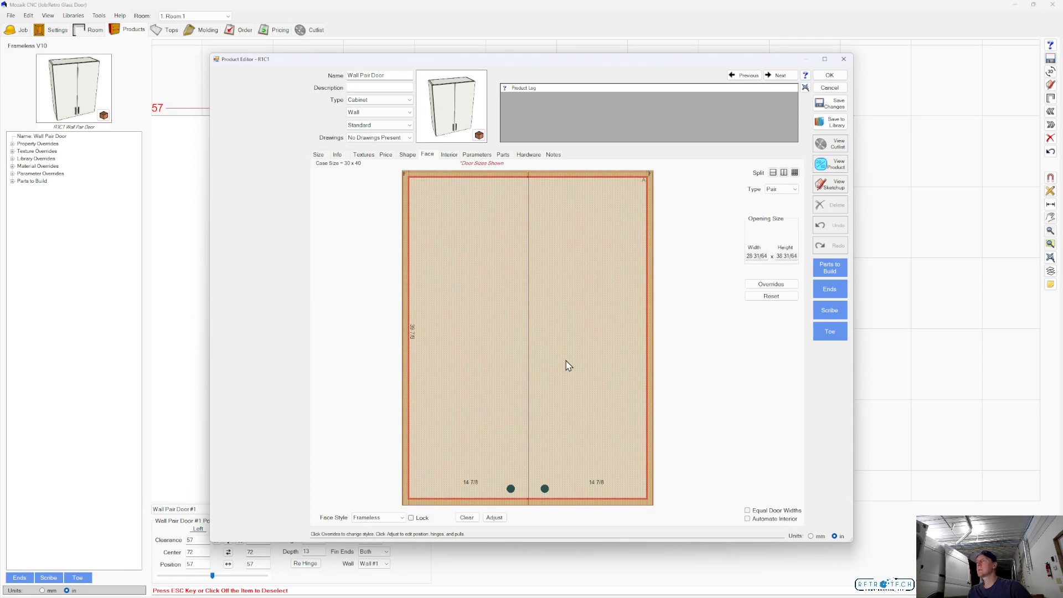
{"action": "left_click", "coordinate": [770, 285]}
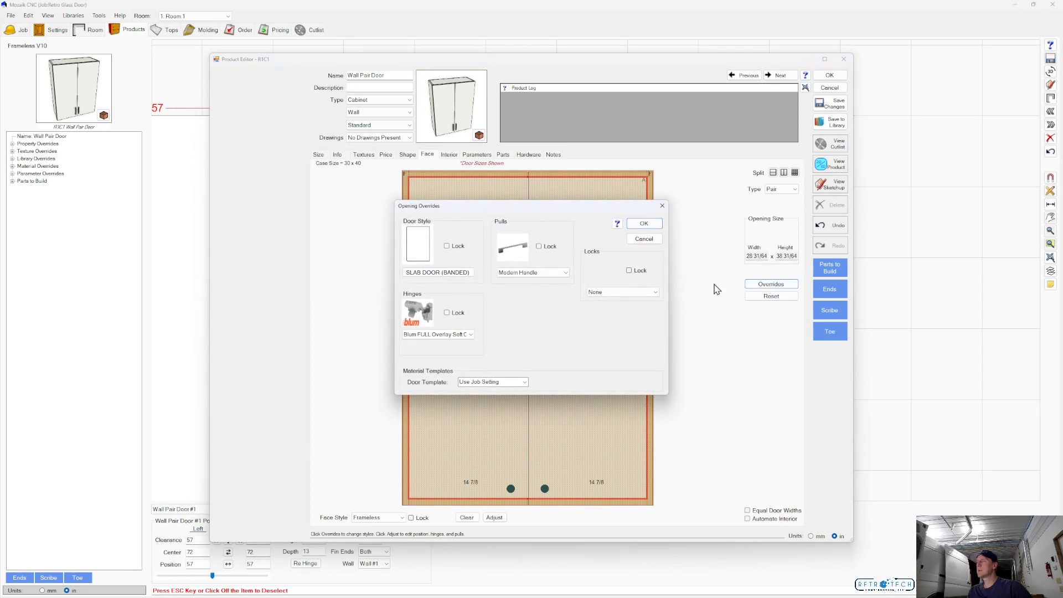
{"action": "left_click", "coordinate": [470, 277]}
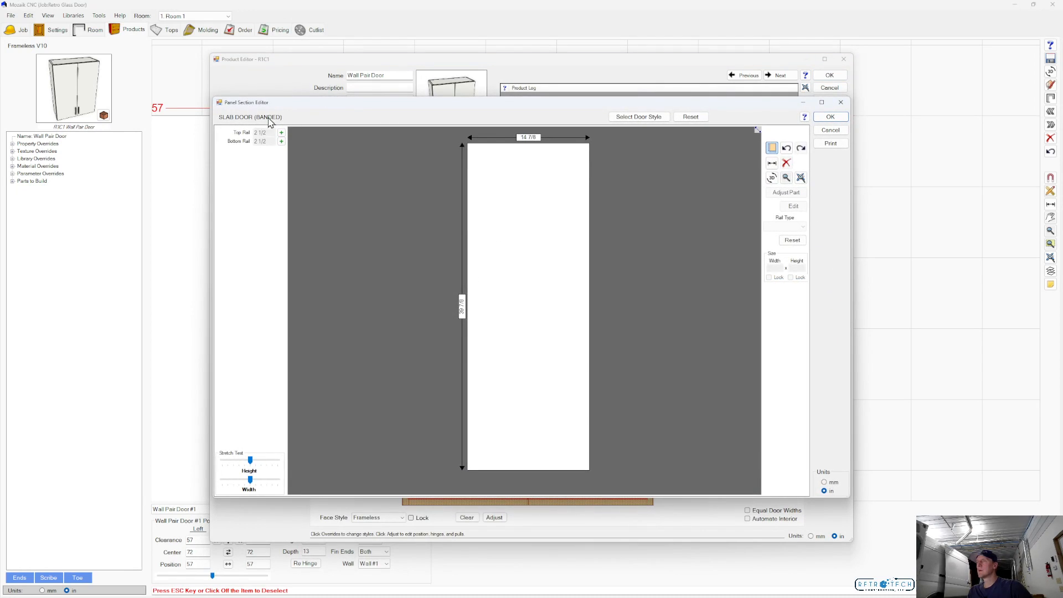
{"action": "left_click", "coordinate": [627, 121]}
{"action": "scroll", "coordinate": [584, 392], "scroll_direction": "down", "scroll_amount": 4}
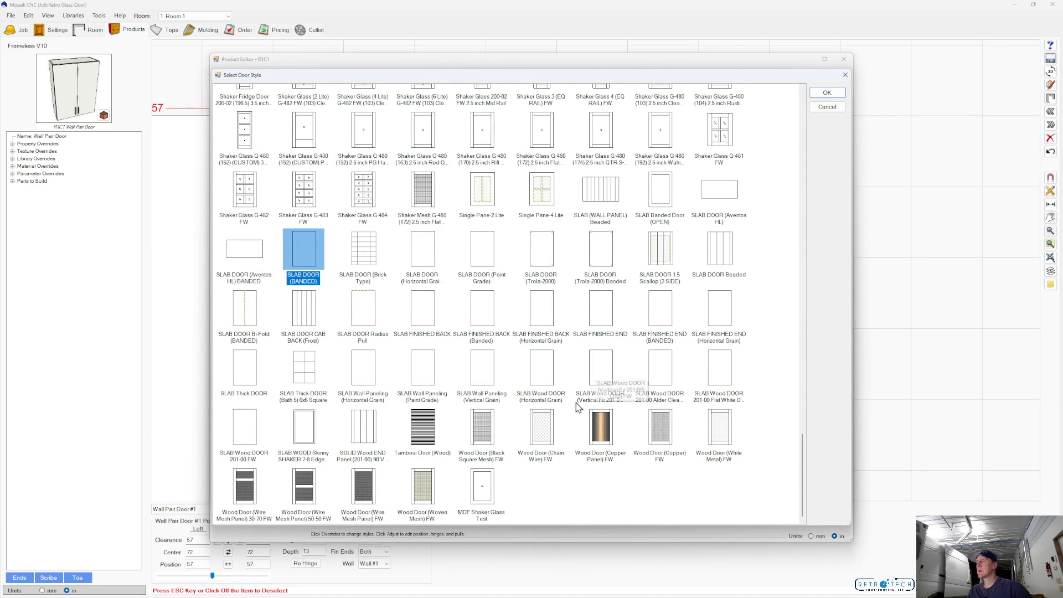
{"action": "left_click", "coordinate": [489, 498]}
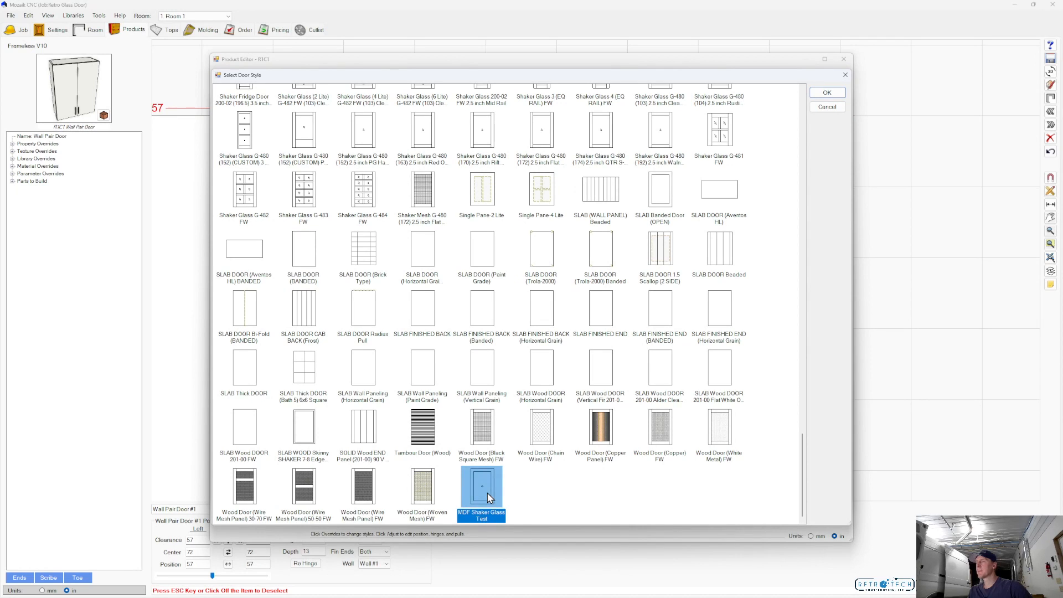
{"action": "double_click", "coordinate": [490, 498]}
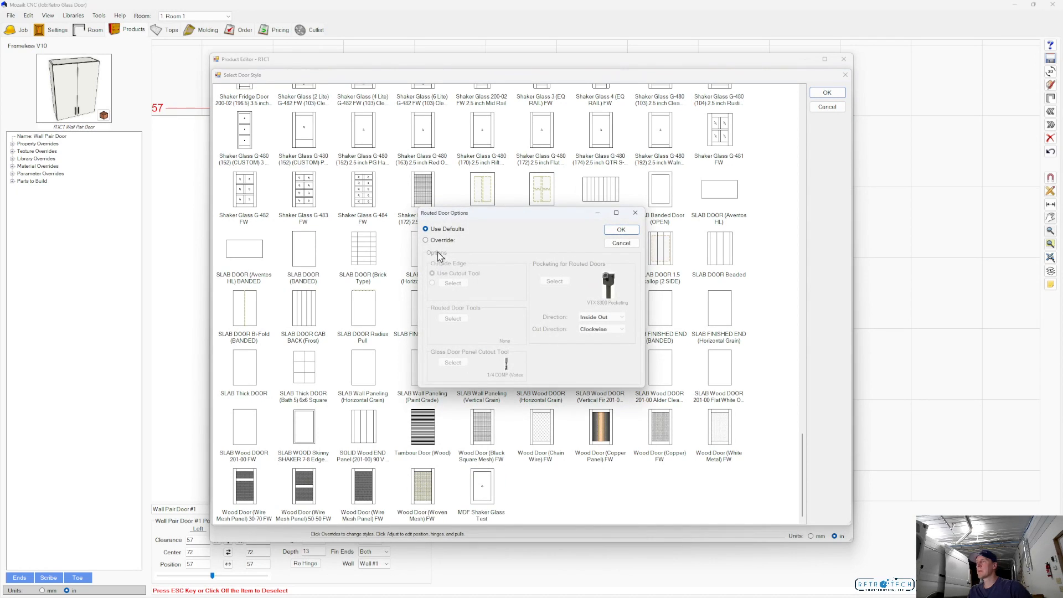
Step: Override the default routed door options and assign the Glass Test panel tool group as the routed door tools
{"action": "left_click", "coordinate": [425, 239]}
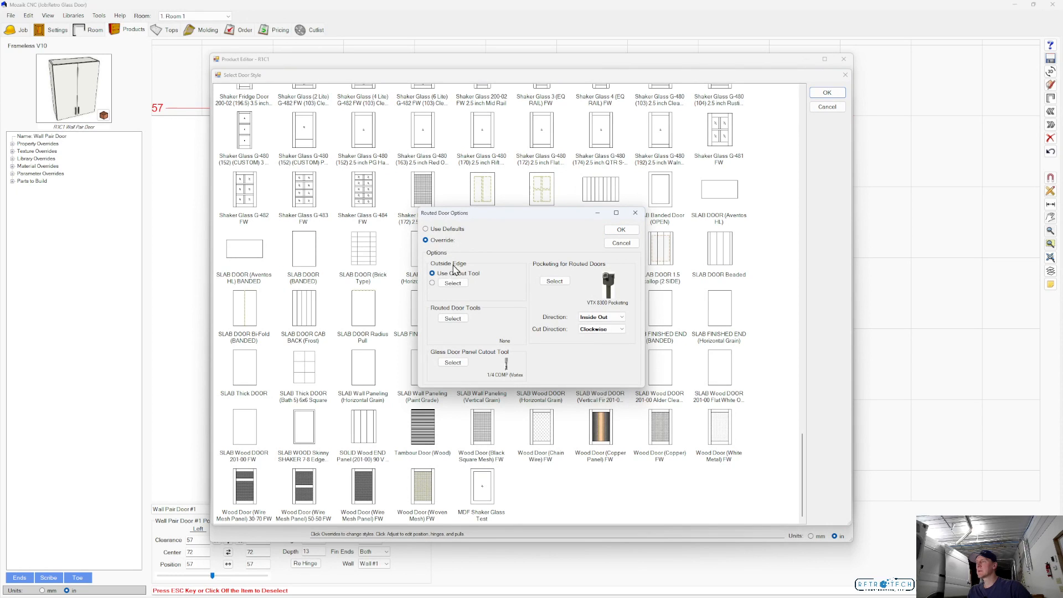
{"action": "left_click", "coordinate": [453, 319]}
{"action": "left_click_drag", "start_coordinate": [570, 231], "coordinate": [551, 153]}
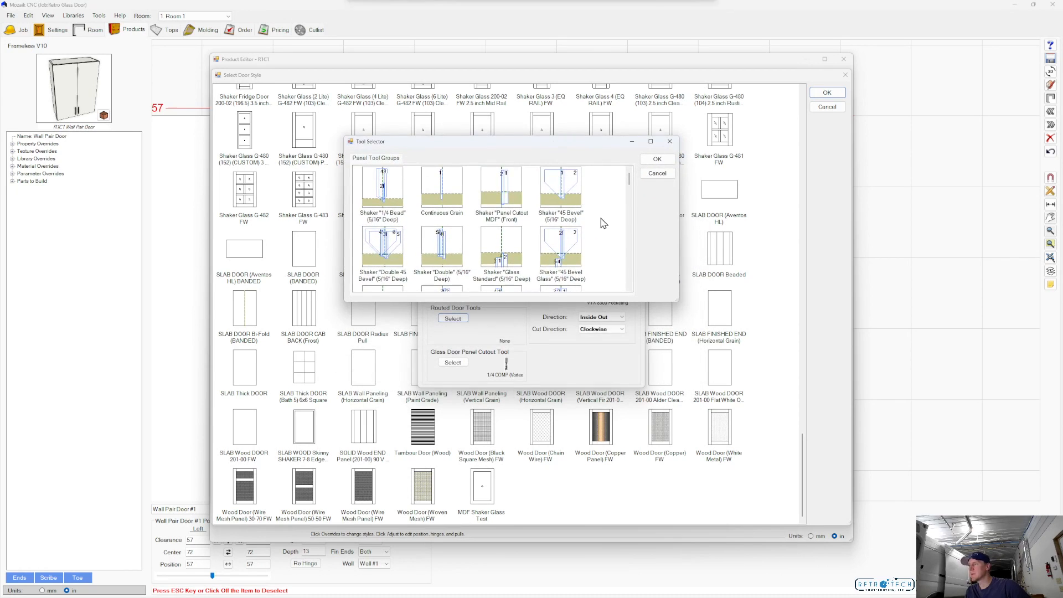
{"action": "left_click_drag", "start_coordinate": [677, 315], "coordinate": [908, 564]}
{"action": "scroll", "coordinate": [745, 456], "scroll_direction": "down", "scroll_amount": 5}
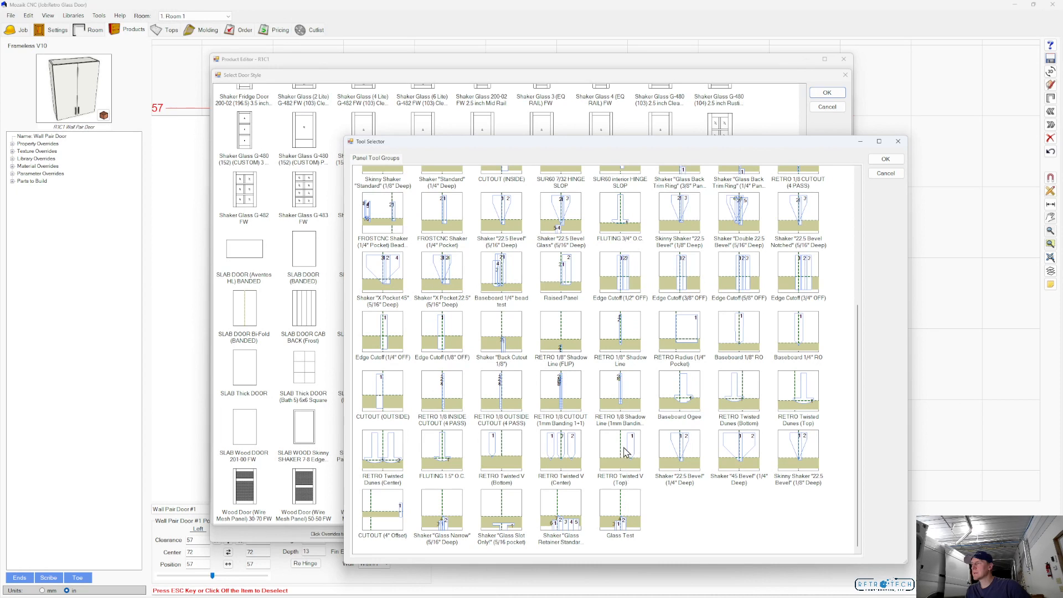
{"action": "double_click", "coordinate": [620, 512]}
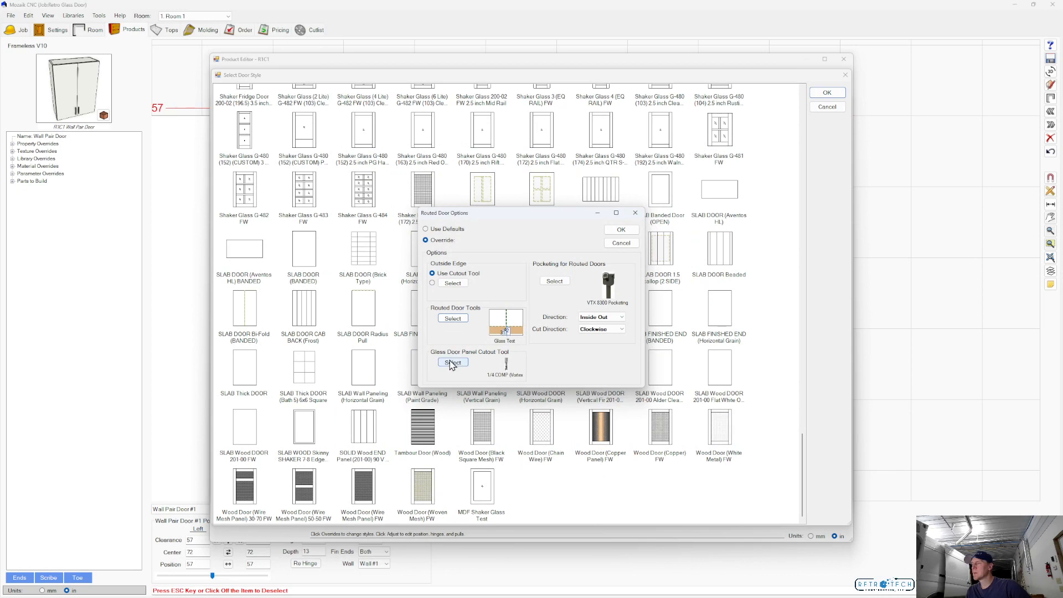
Step: Set the glass door panel cutout tool to None and accept the routed door options and door style
{"action": "left_click", "coordinate": [452, 362]}
{"action": "left_click", "coordinate": [387, 258]}
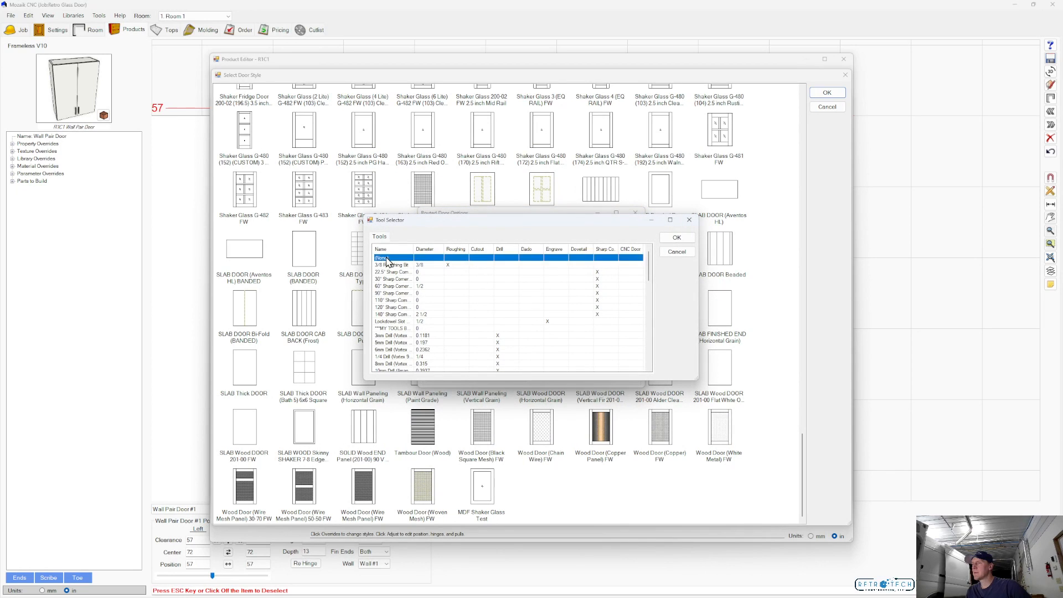
{"action": "left_click", "coordinate": [676, 238]}
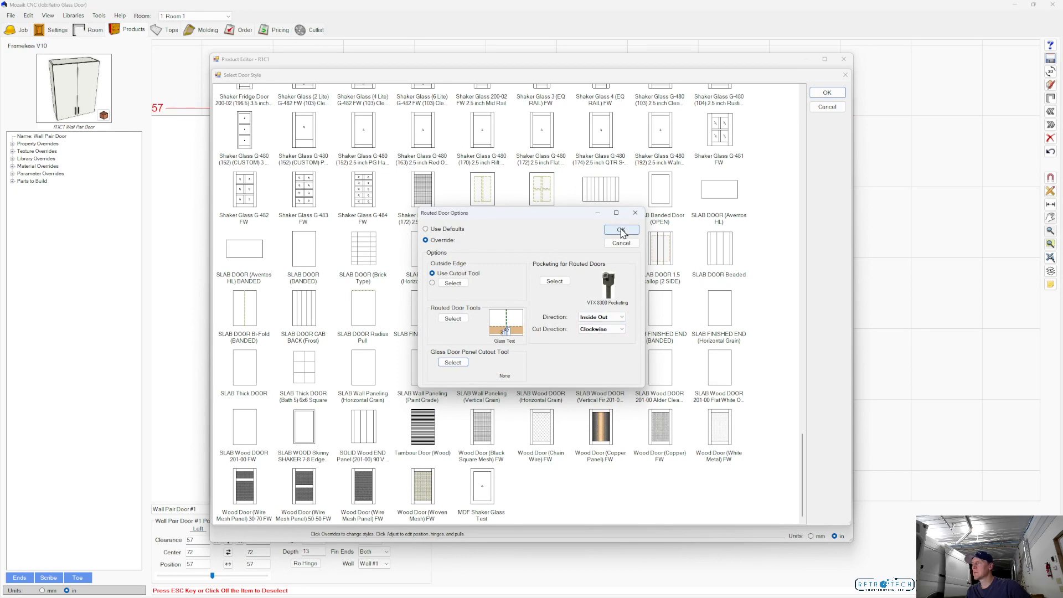
{"action": "left_click", "coordinate": [621, 230]}
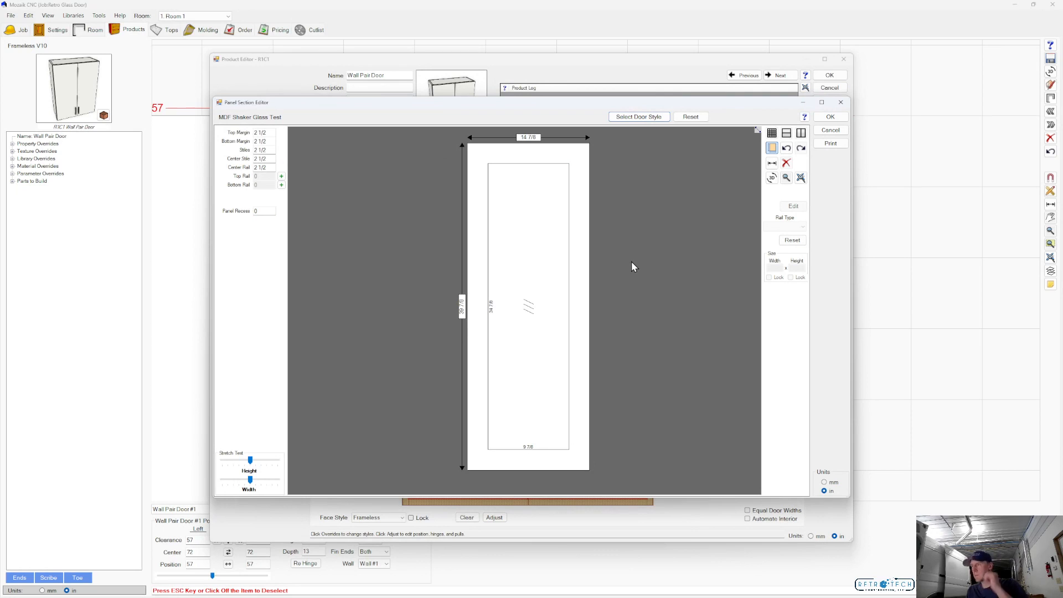
{"action": "left_click", "coordinate": [830, 117]}
Step: View the cabinet in 3D and turn on high detail for the product layers
{"action": "left_click", "coordinate": [830, 165]}
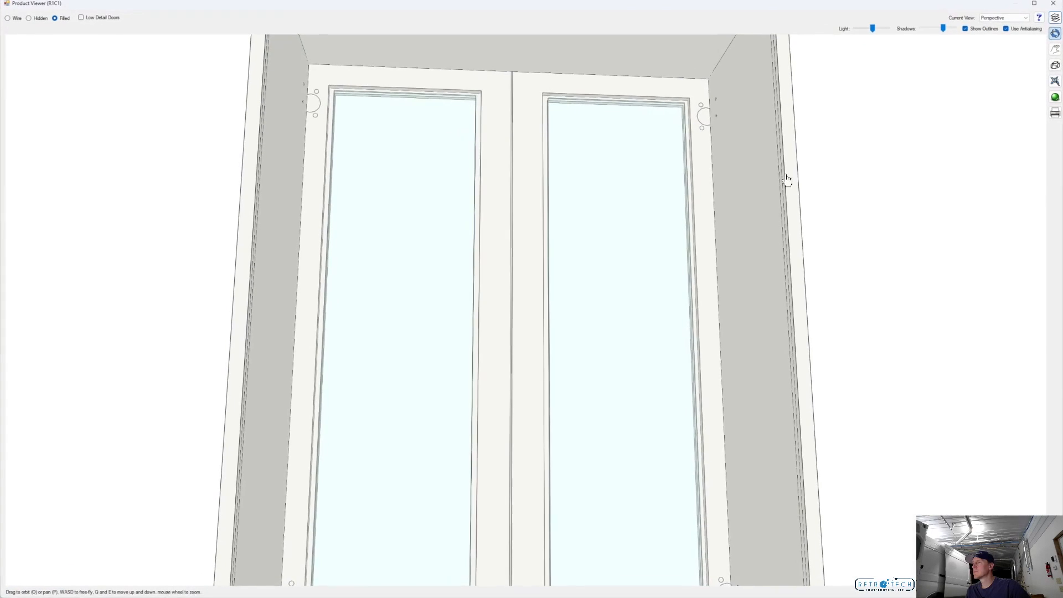
{"action": "scroll", "coordinate": [647, 252], "scroll_direction": "down", "scroll_amount": 3}
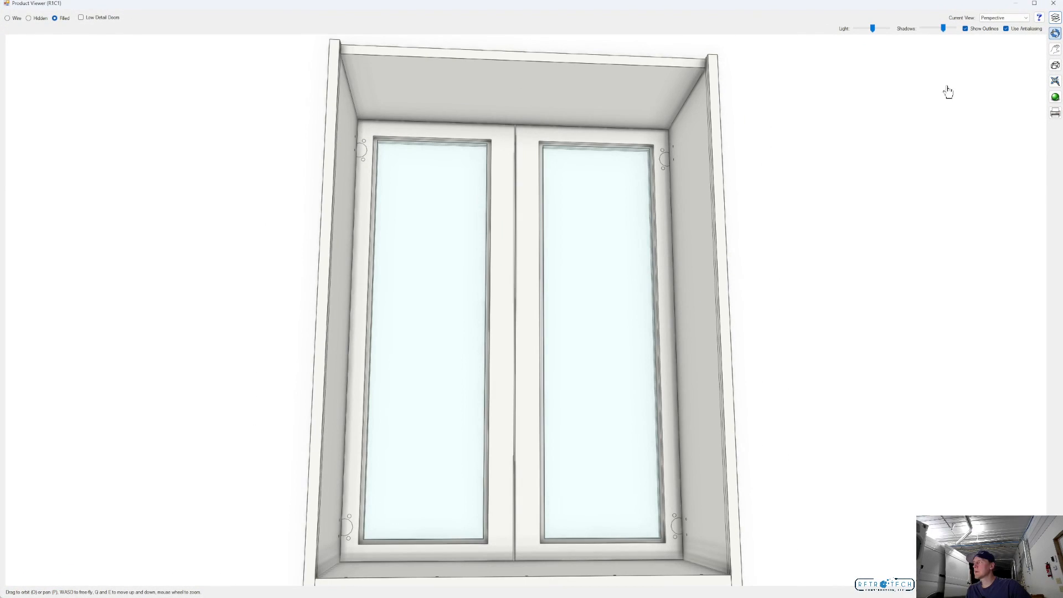
{"action": "left_click", "coordinate": [1055, 17]}
{"action": "left_click", "coordinate": [846, 146]}
{"action": "left_click", "coordinate": [912, 136]}
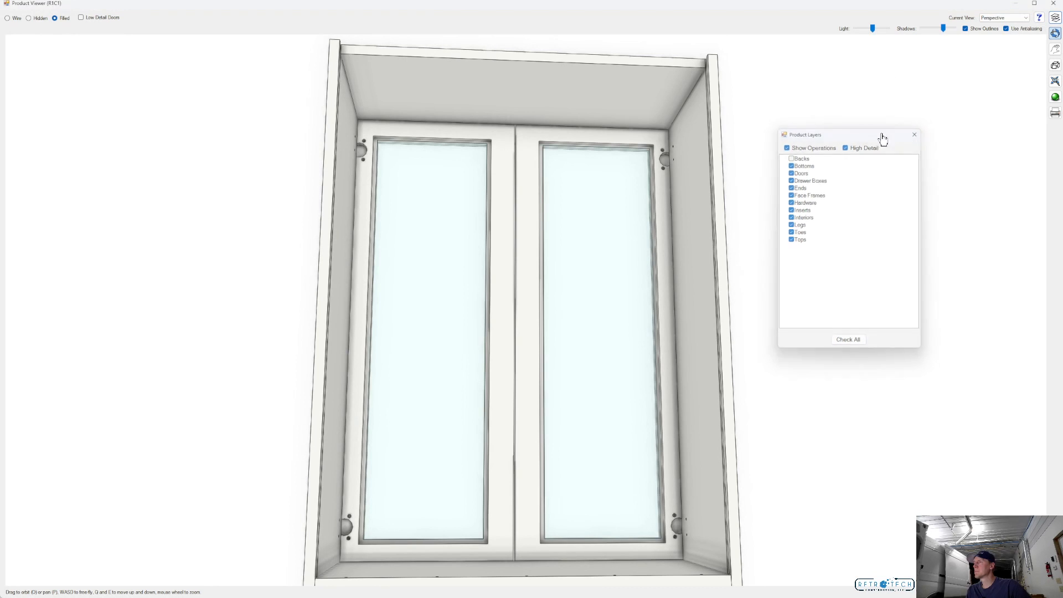
Step: Examine the glass rabbet and its corners on the back of the cabinet's doors
{"action": "scroll", "coordinate": [398, 135], "scroll_direction": "up", "scroll_amount": 3}
{"action": "left_click_drag", "start_coordinate": [398, 137], "coordinate": [381, 130]}
{"action": "scroll", "coordinate": [383, 130], "scroll_direction": "up", "scroll_amount": 2}
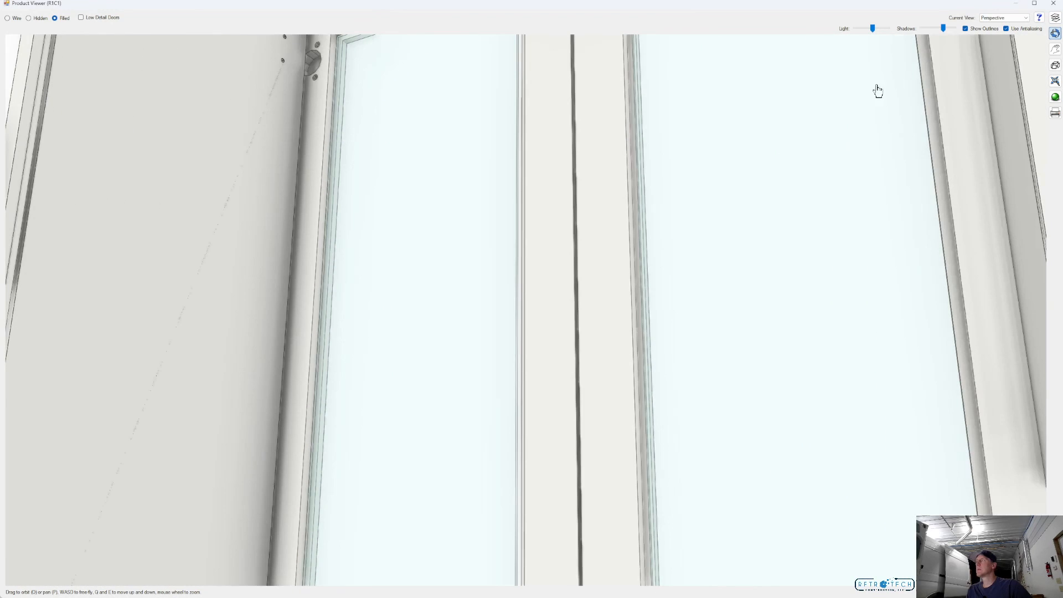
{"action": "left_click", "coordinate": [1055, 49]}
{"action": "scroll", "coordinate": [344, 39], "scroll_direction": "up", "scroll_amount": 3}
{"action": "left_click_drag", "start_coordinate": [343, 39], "coordinate": [501, 159]}
{"action": "scroll", "coordinate": [570, 175], "scroll_direction": "down", "scroll_amount": 5}
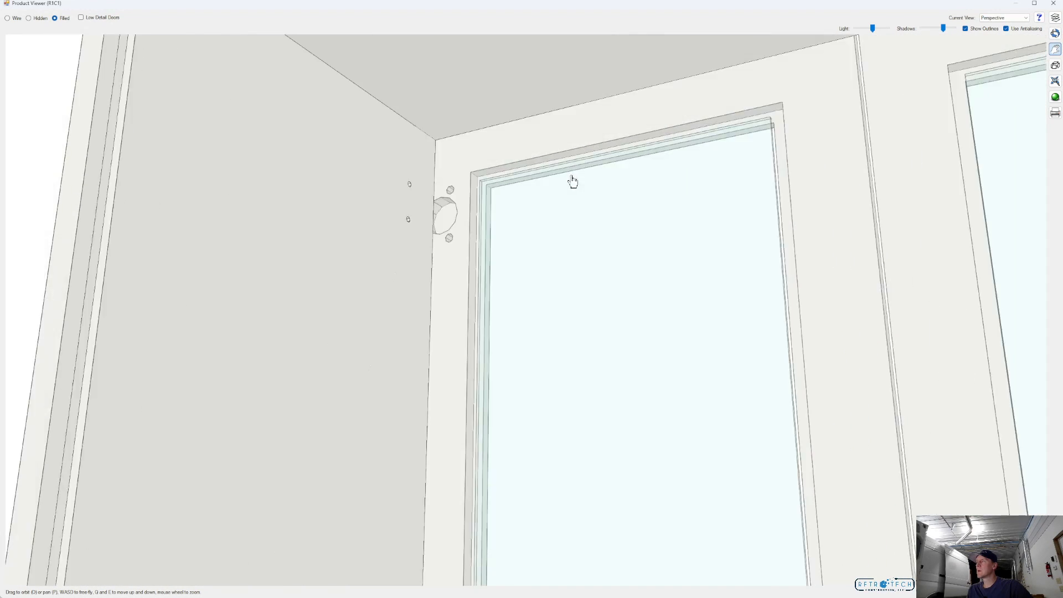
{"action": "scroll", "coordinate": [724, 198], "scroll_direction": "down", "scroll_amount": 5}
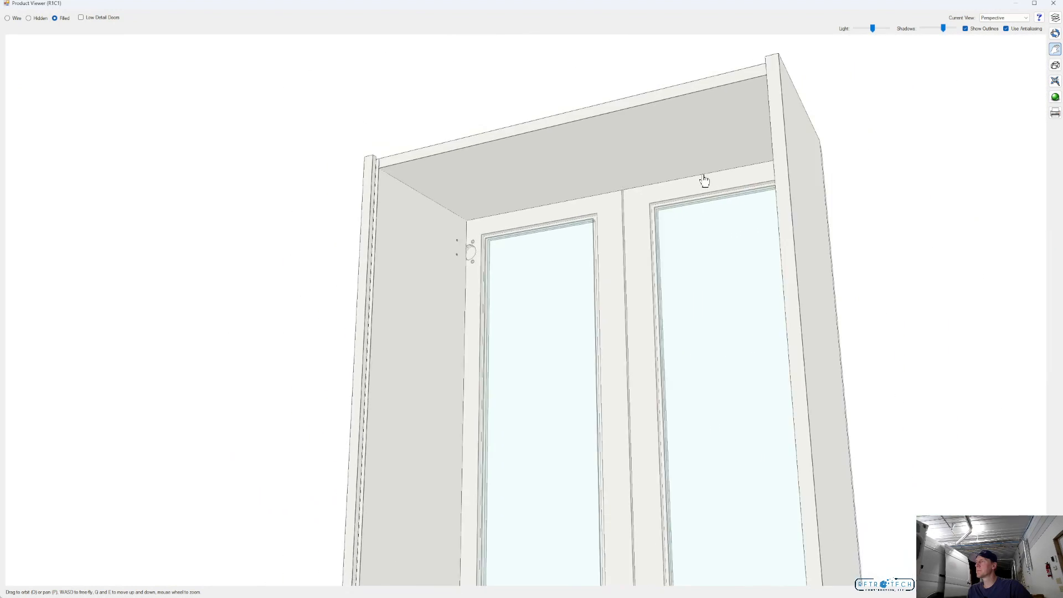